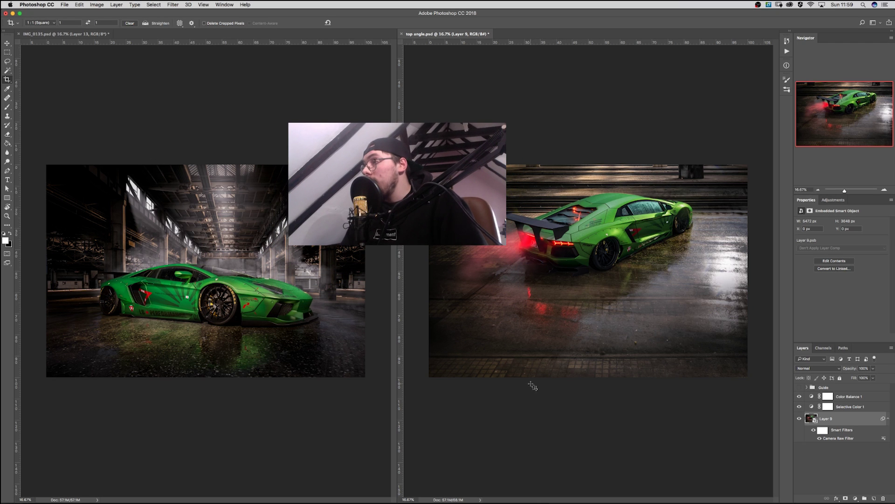
Turn on the false-colour Guide group in top angle.psd and cancel its pending crop.
click(269, 188)
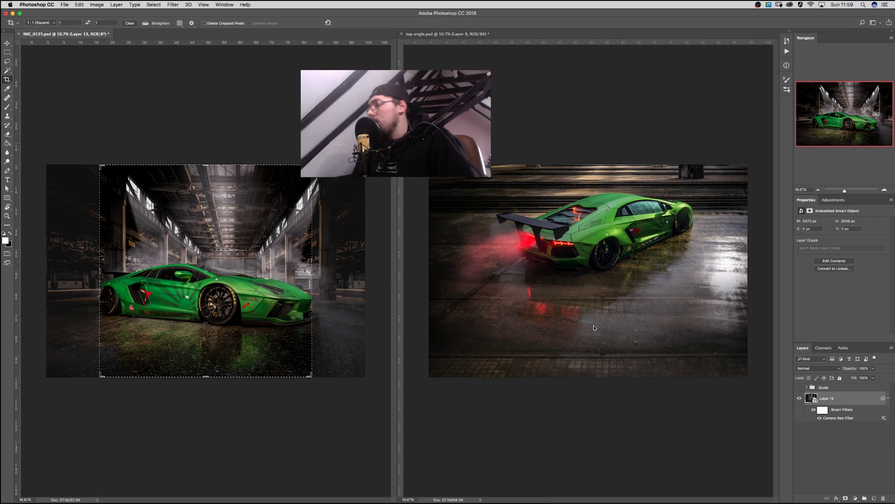
click(558, 174)
click(798, 387)
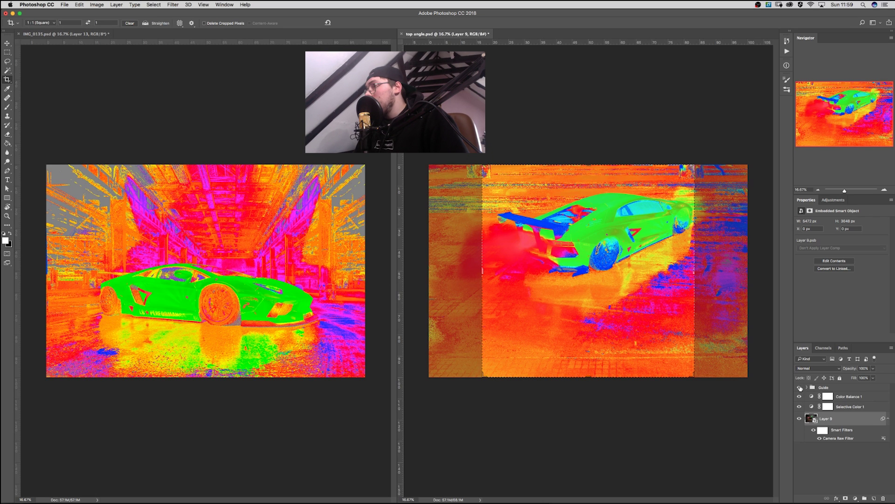
key(Escape)
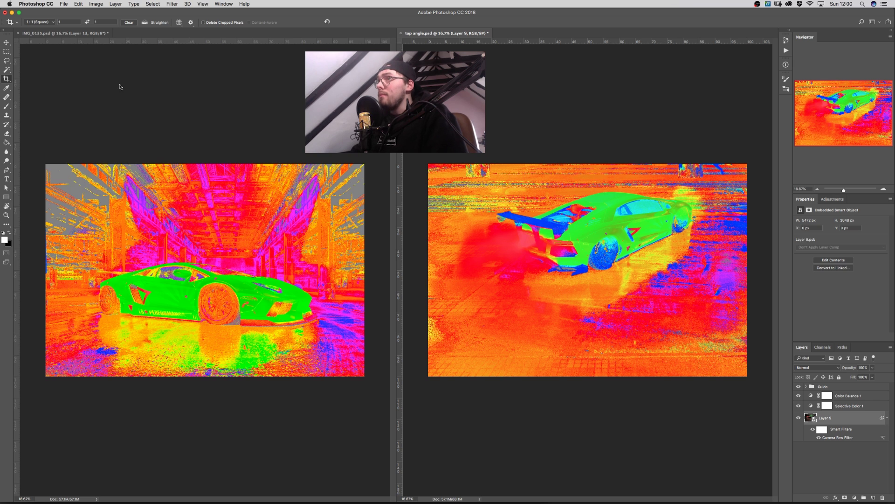
Toggle the Guide group on the warehouse photo to compare, leave it off, and cancel the crop.
click(89, 41)
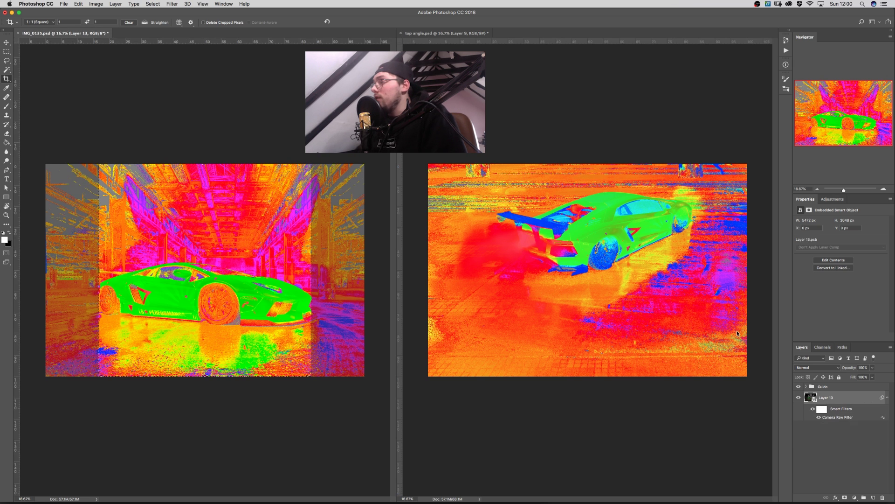
click(799, 386)
click(799, 387)
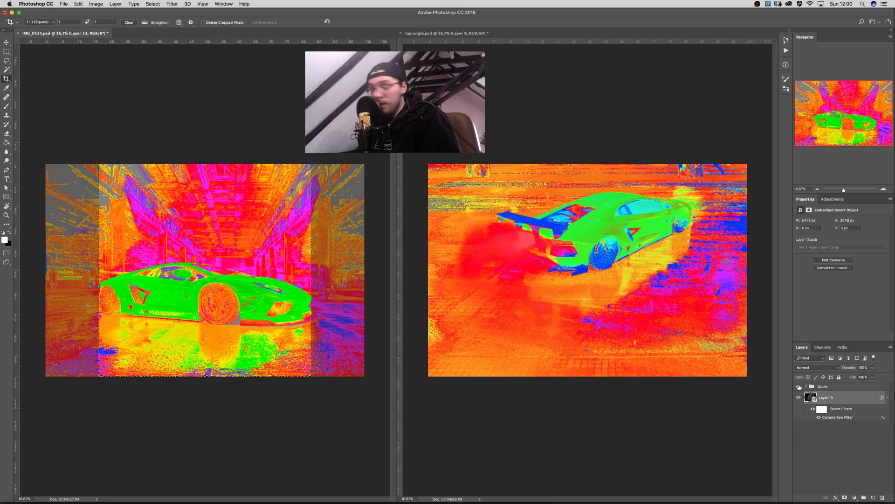
click(799, 386)
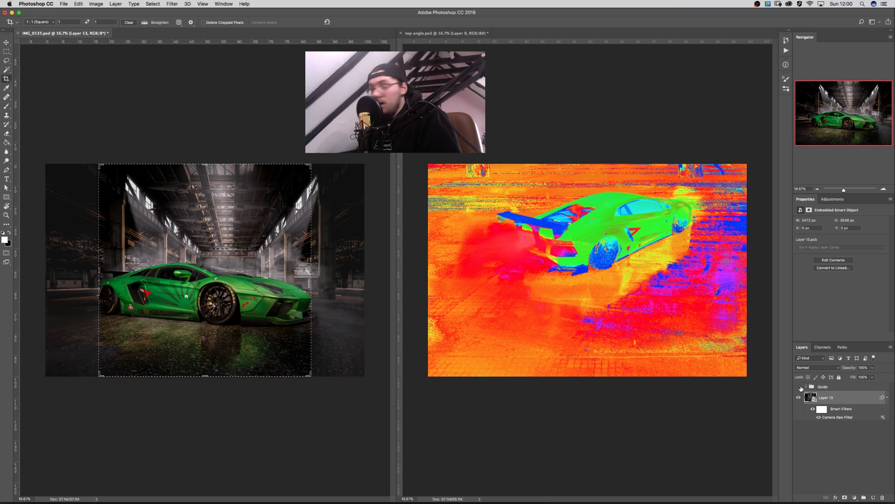
click(800, 388)
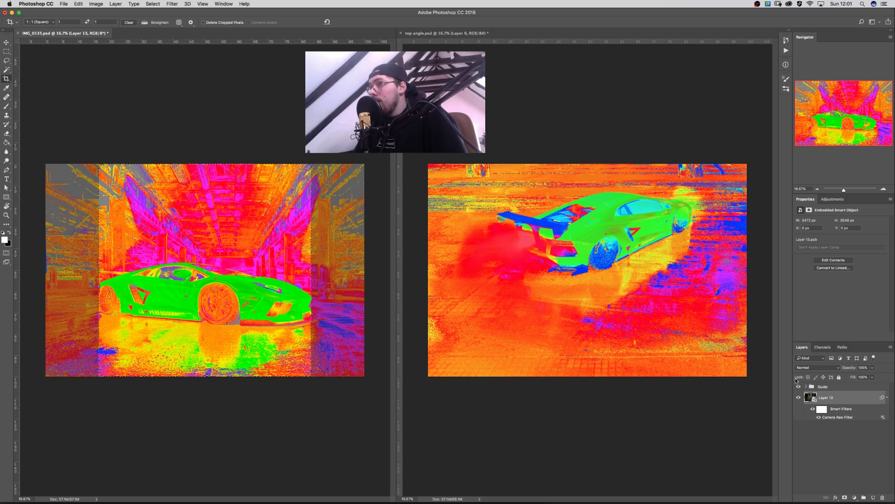
click(798, 386)
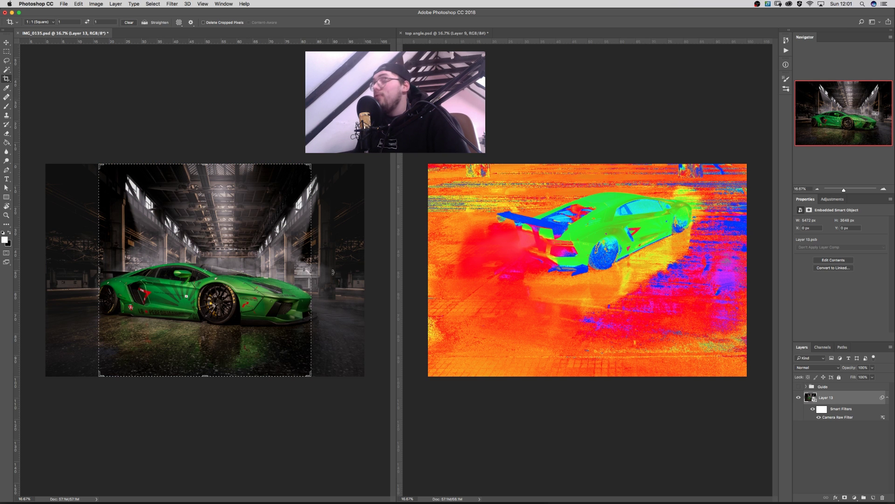
key(Escape)
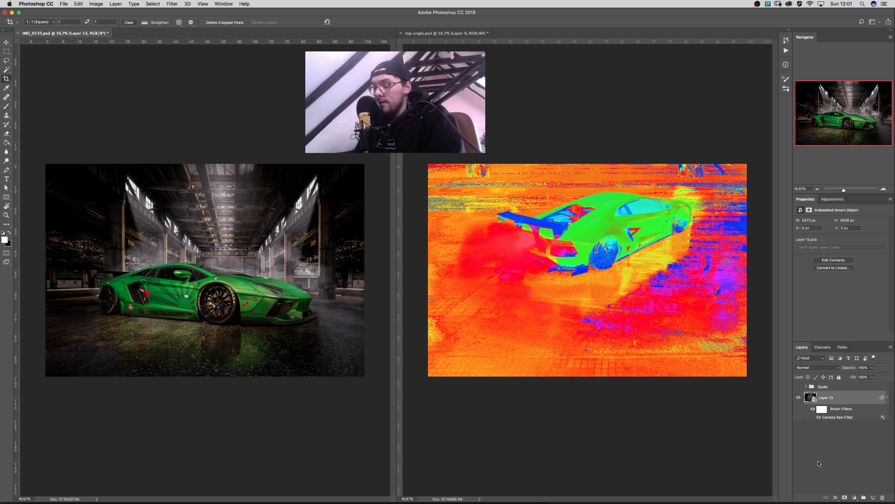
Create Layer 14 in Overlay mode filled with neutral 50% grey, then switch it to Normal.
click(63, 3)
mouse_move(96, 4)
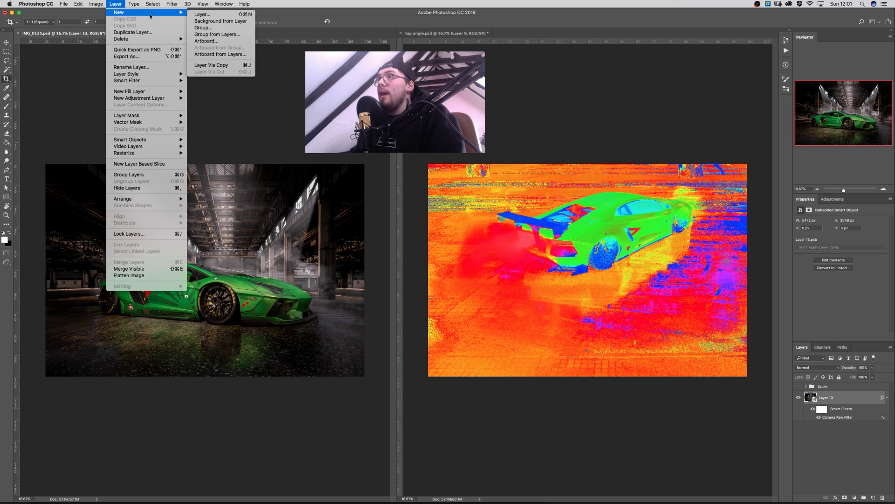
click(197, 18)
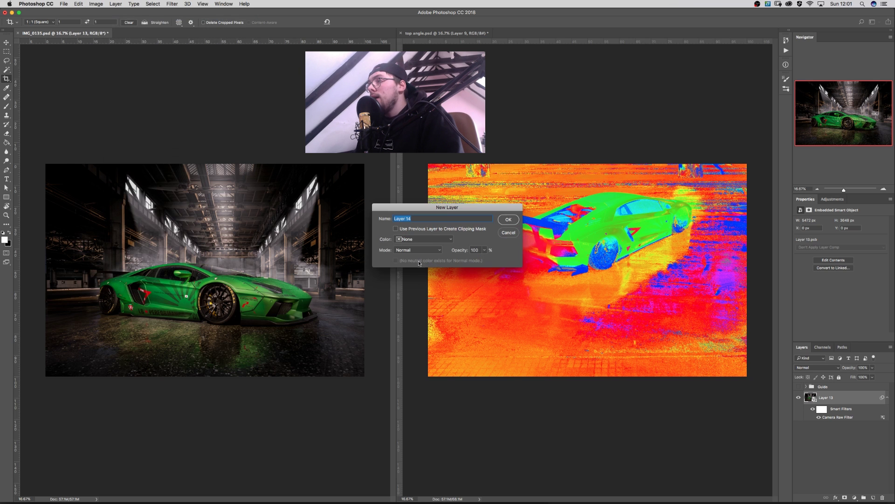
click(428, 251)
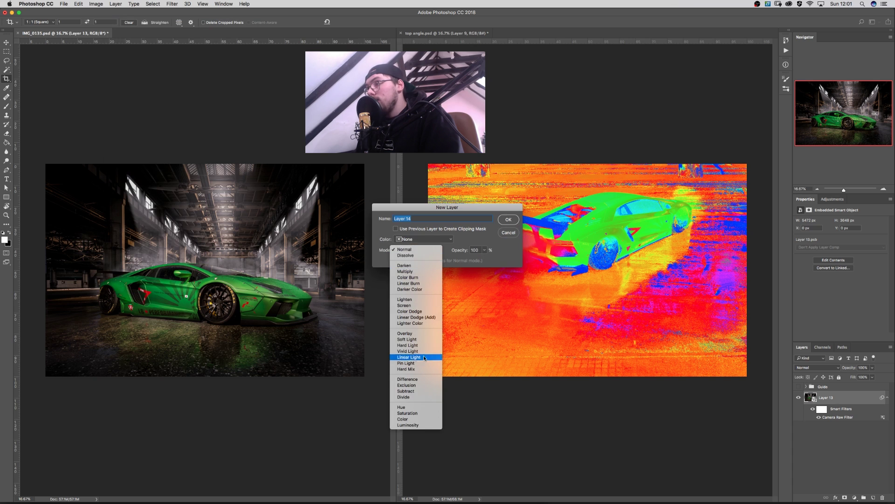
click(418, 332)
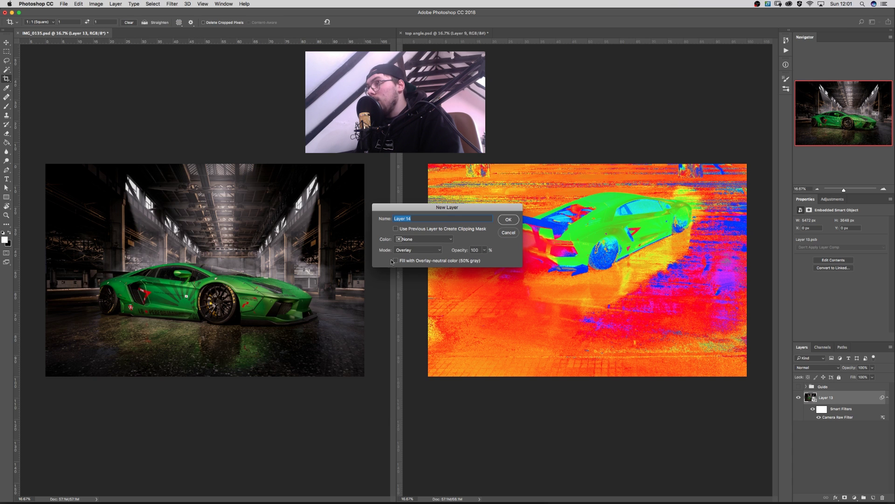
click(396, 261)
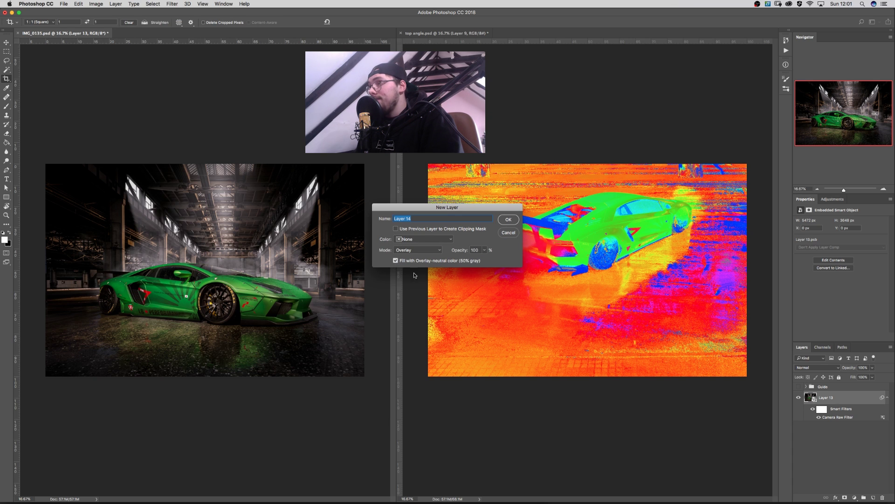
click(508, 220)
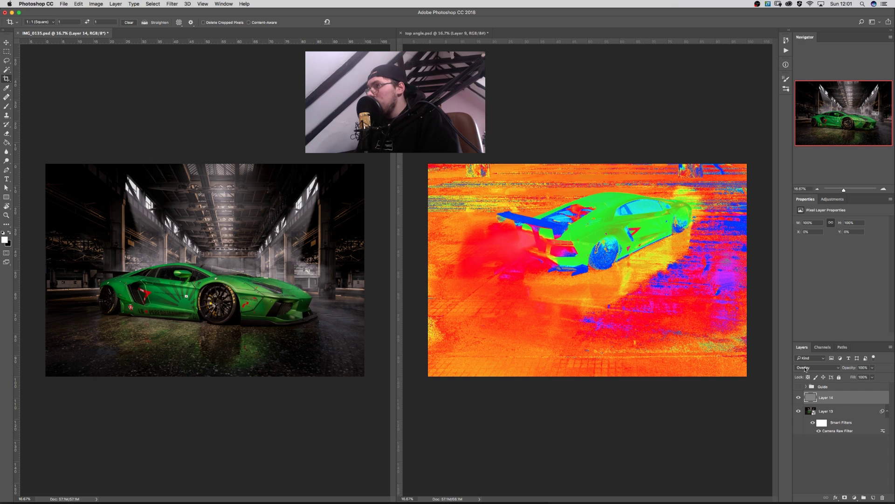
click(806, 368)
click(809, 293)
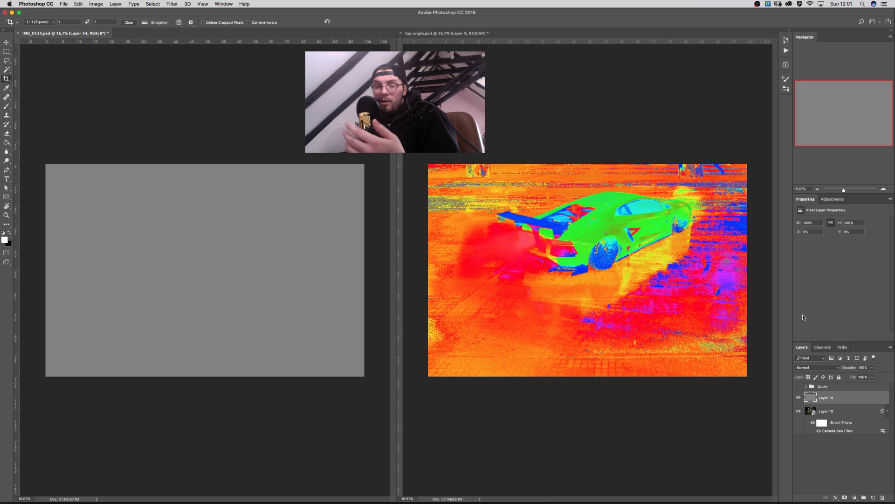
Set Layer 14 to Luminosity blending and add a Hue/Saturation adjustment above it.
click(817, 367)
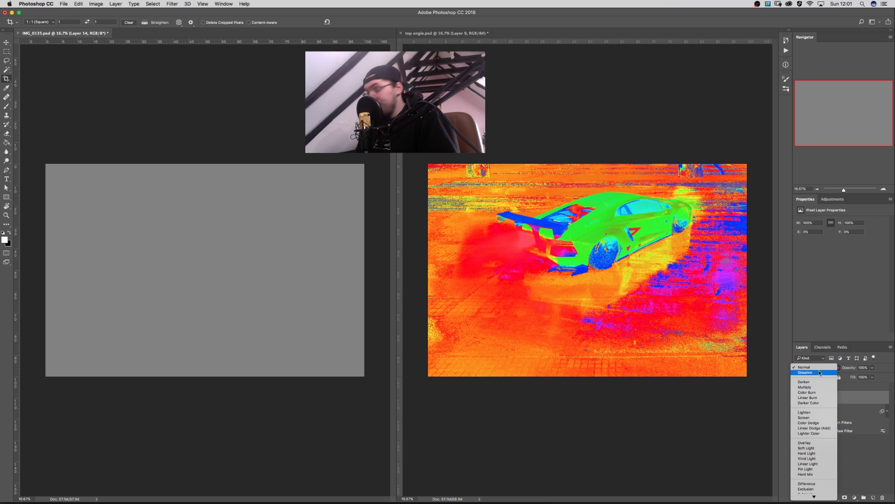
click(809, 494)
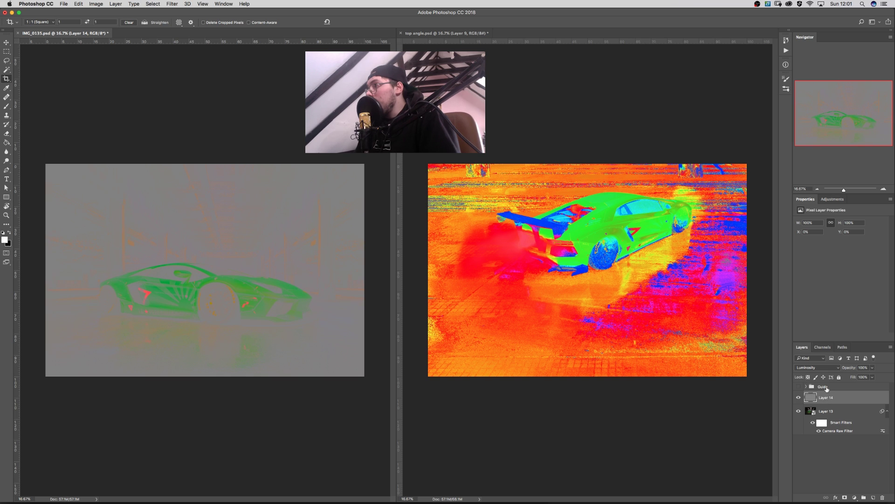
click(832, 198)
click(810, 228)
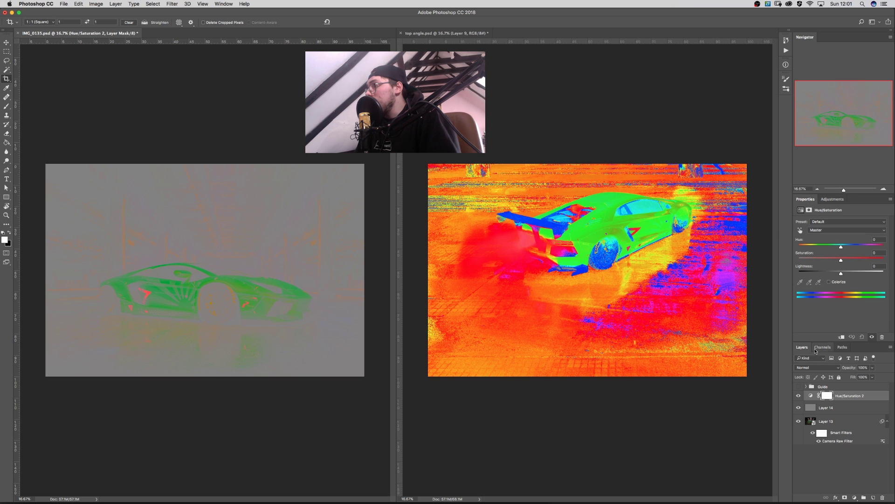
Push Hue/Saturation 2's Saturation to +100 for a vivid false-colour map.
click(855, 498)
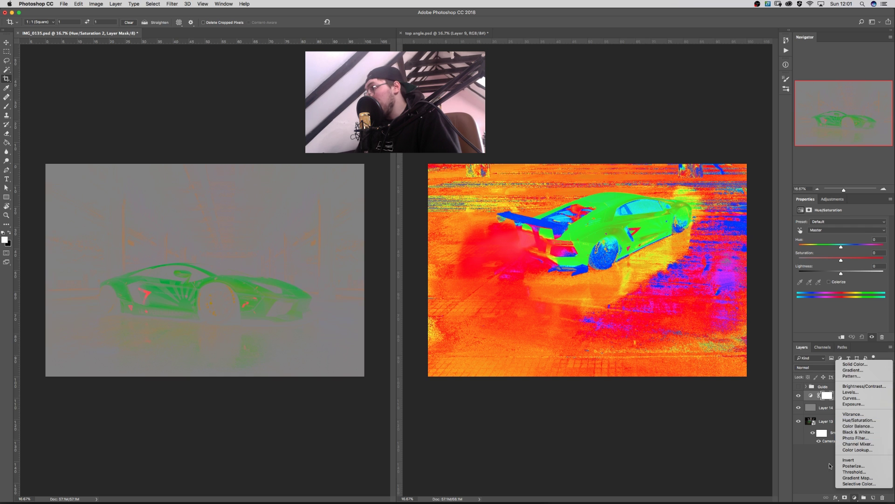
click(831, 415)
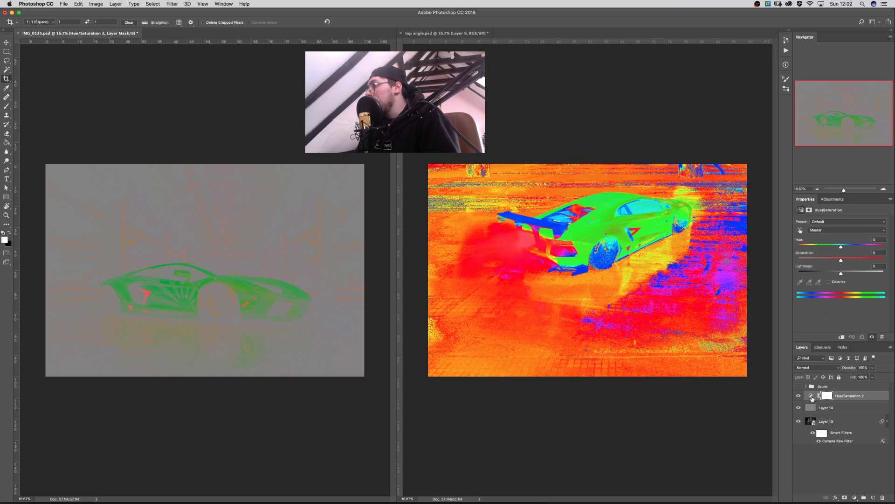
click(811, 396)
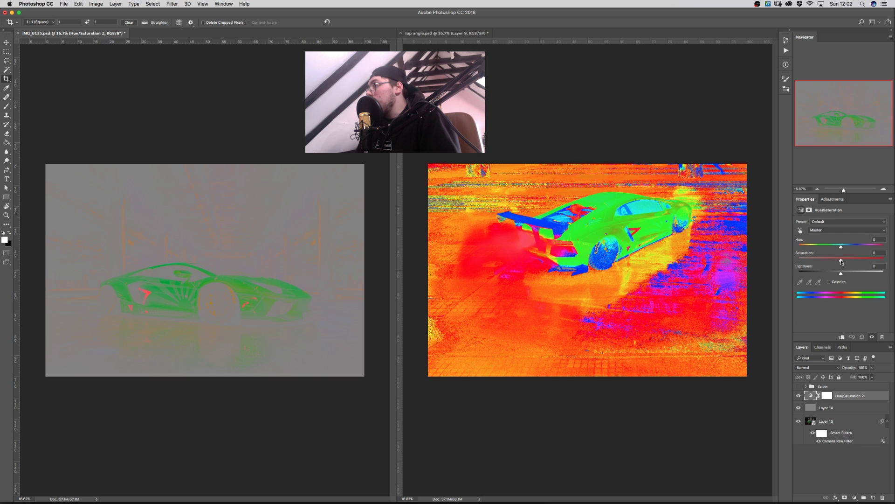
drag(842, 260, 842, 260)
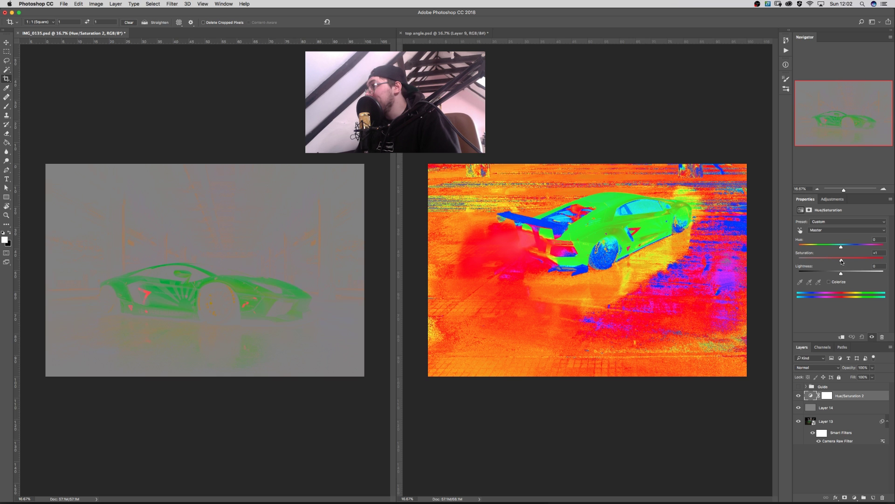
drag(843, 261, 883, 260)
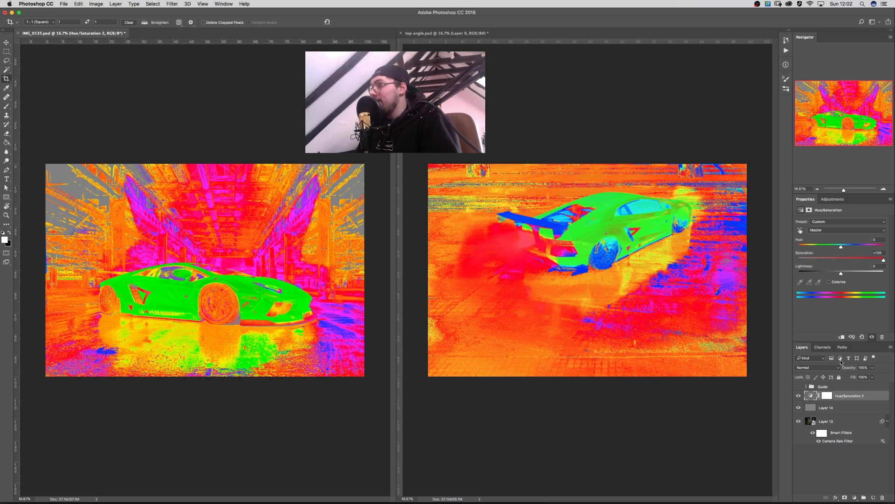
Group Layer 14 and Hue/Saturation 2 as 'Guides' and toggle it to compare the warehouse photo.
shift+click(849, 409)
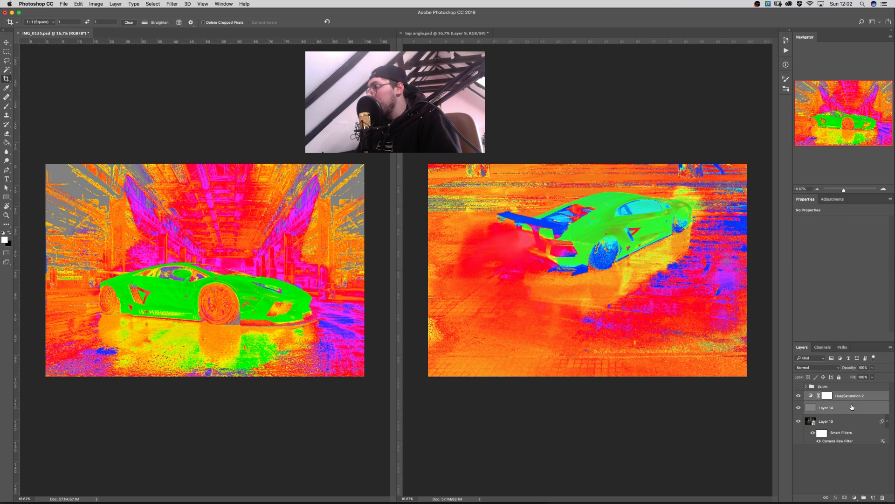
drag(850, 408, 864, 497)
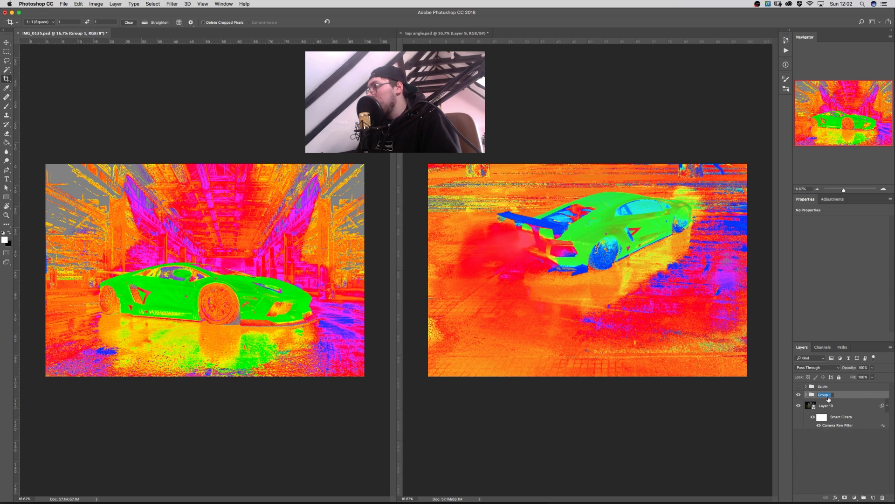
text(Gu)
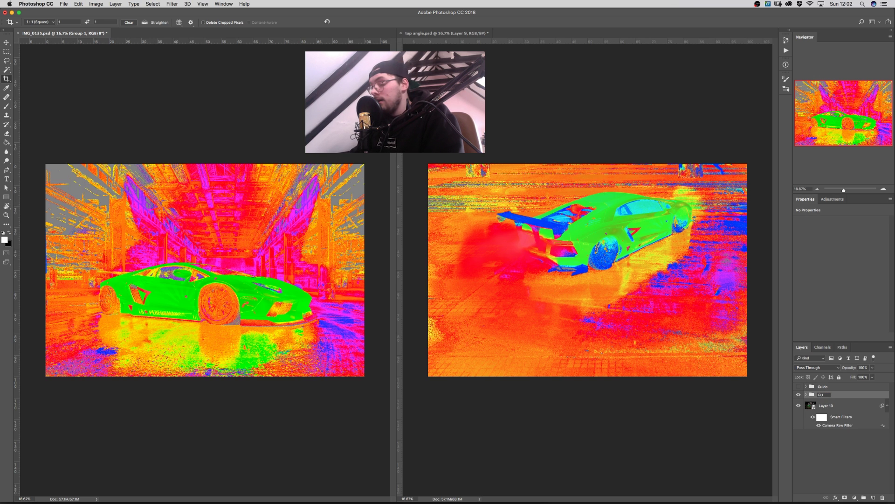
text(ides)
key(Return)
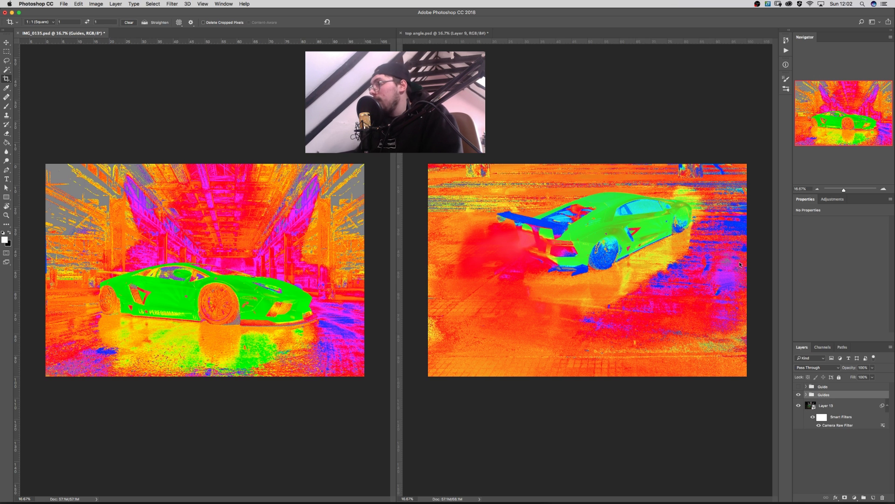
click(801, 396)
click(800, 396)
click(800, 396)
click(800, 395)
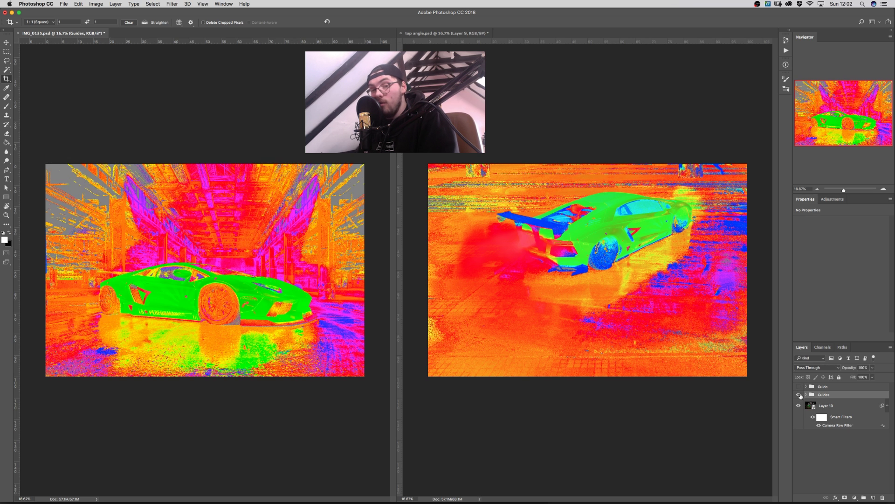
In top angle.psd, group Color Balance 1 and Selective Color 1 into a group named 'Not needed'.
click(619, 264)
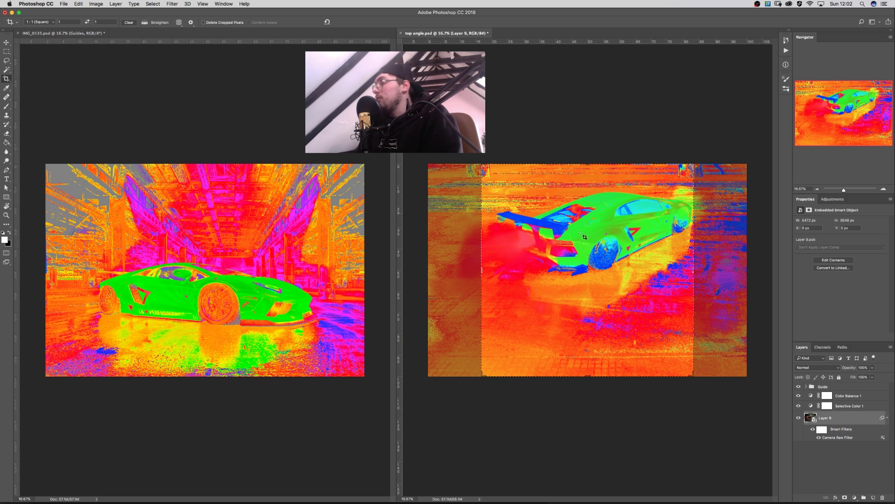
drag(800, 407, 798, 396)
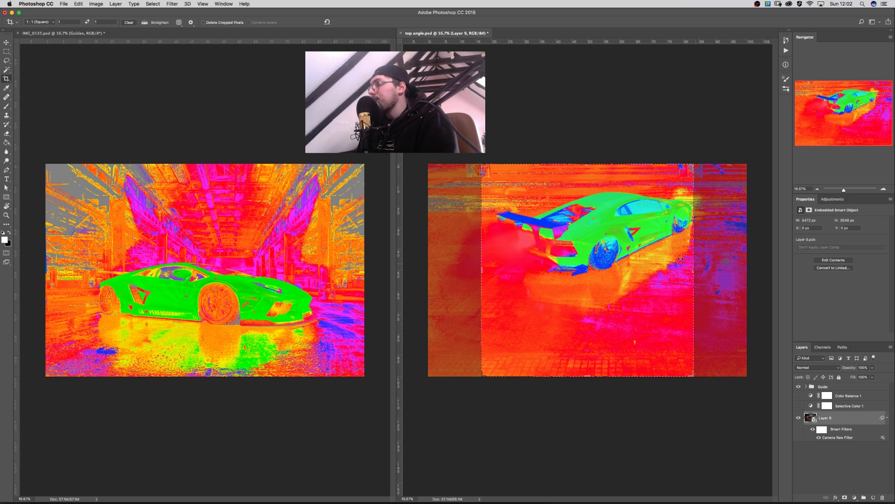
key(Escape)
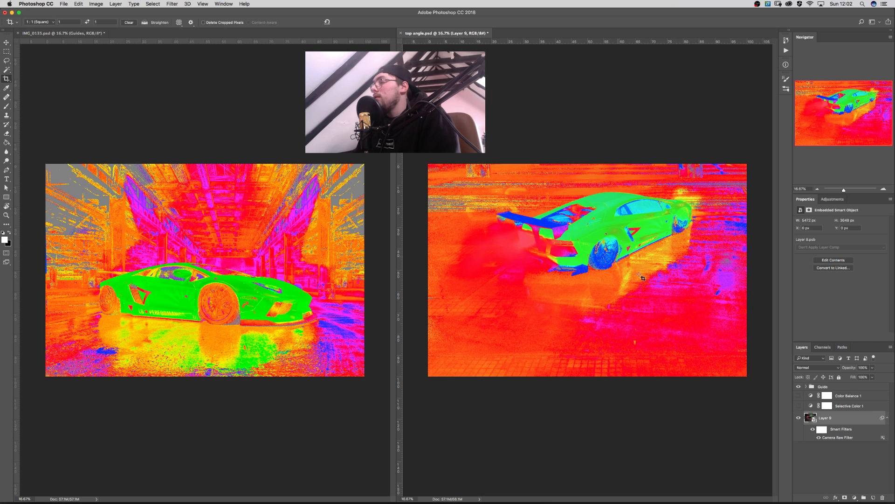
click(848, 406)
shift+click(846, 396)
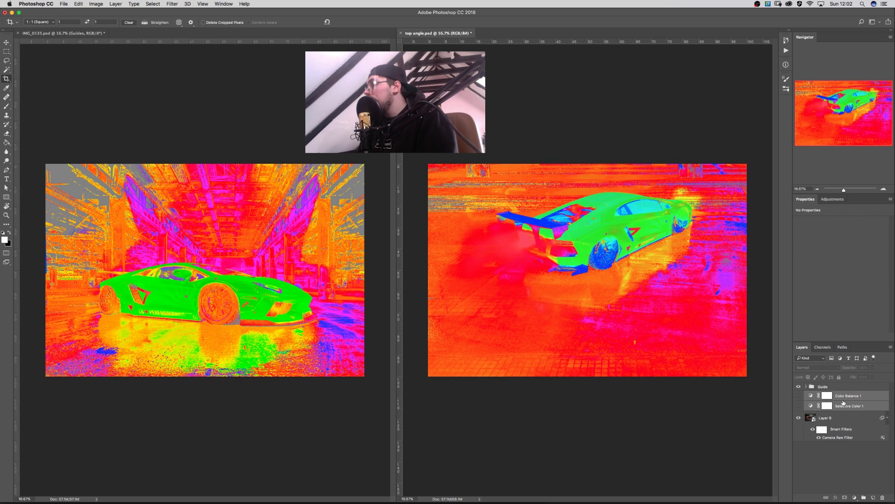
key(super+g)
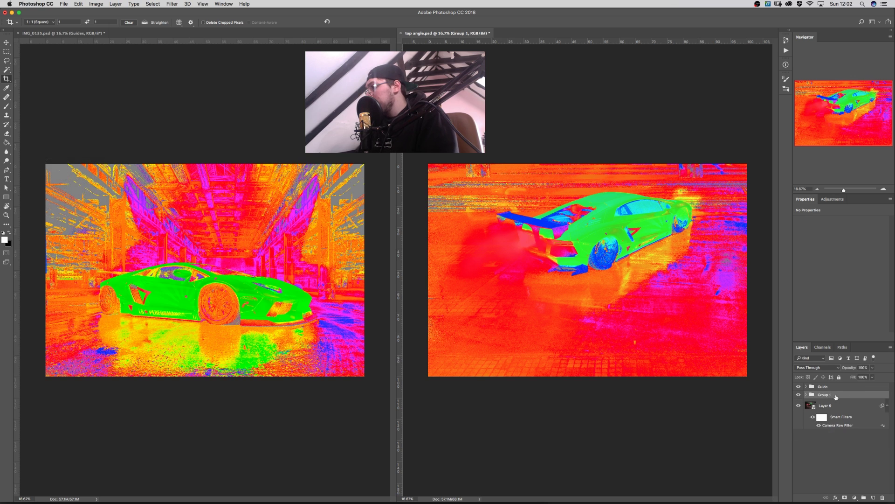
text(Not needed)
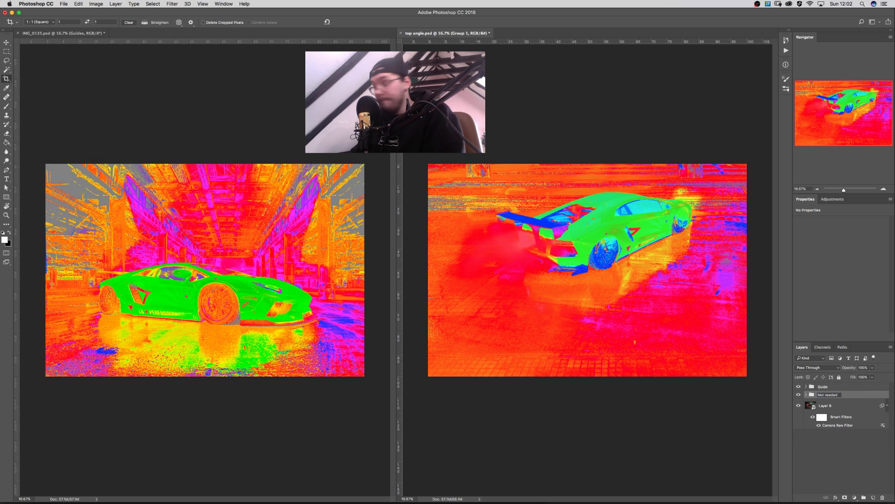
key(Return)
Hide the Not needed group and the right image's Guide, then toggle the left image's Guides.
click(798, 394)
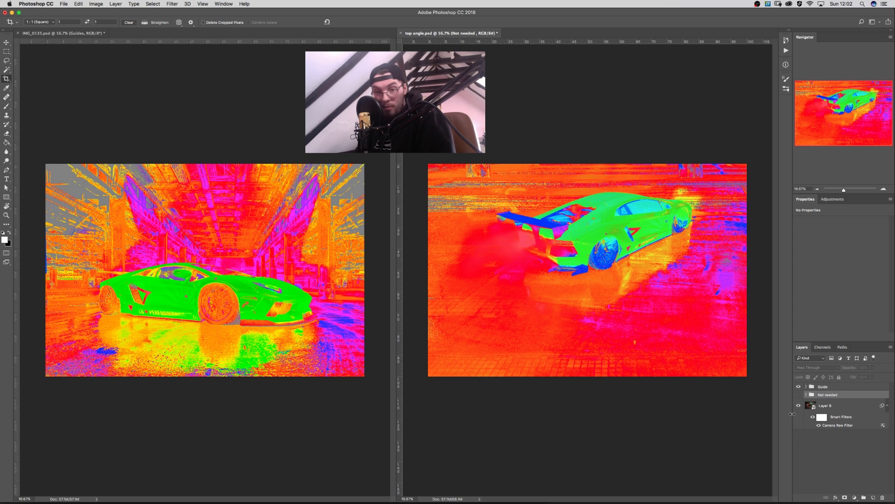
click(799, 387)
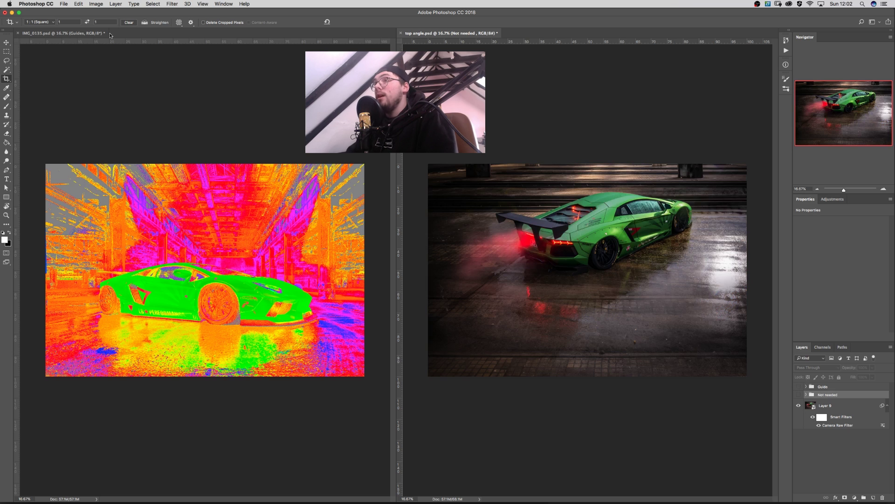
key(ctrl+Tab)
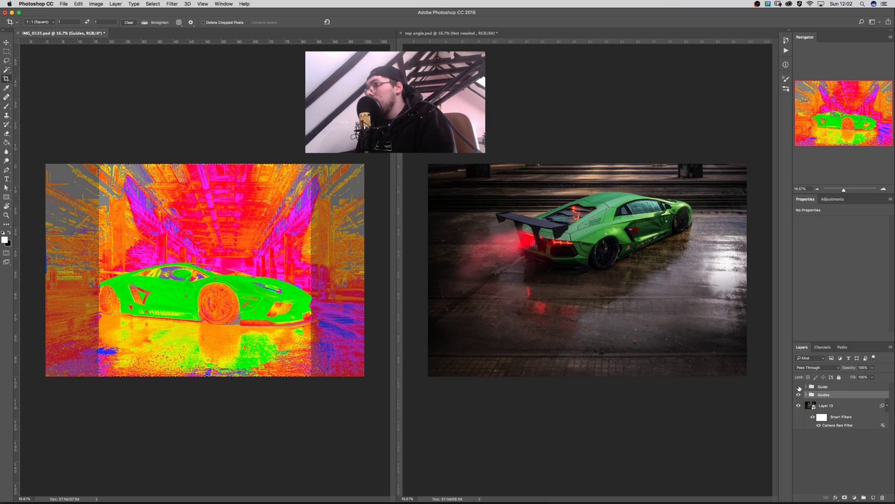
click(799, 387)
click(799, 386)
click(798, 395)
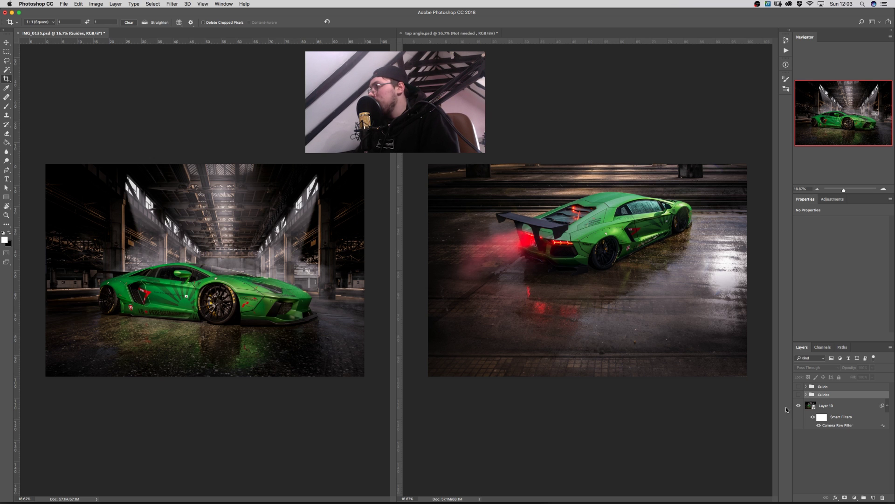
Show the false-colour guides on both car images and cancel the right image's crop.
click(799, 394)
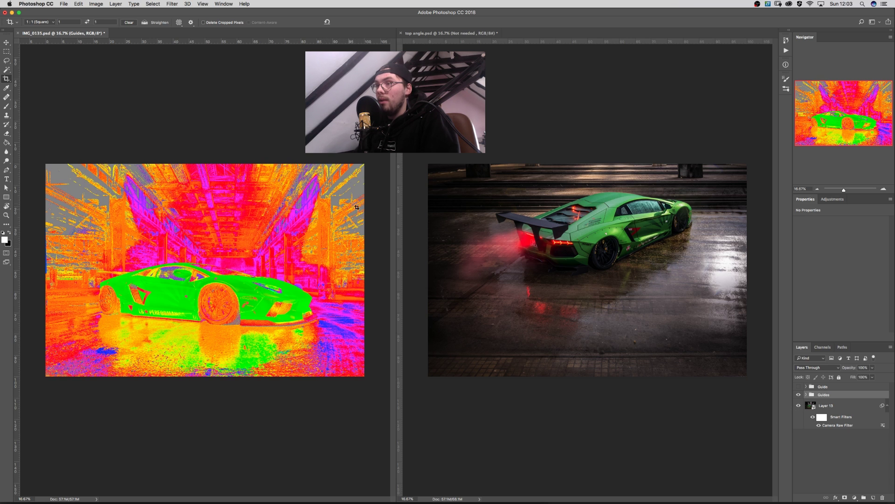
click(438, 43)
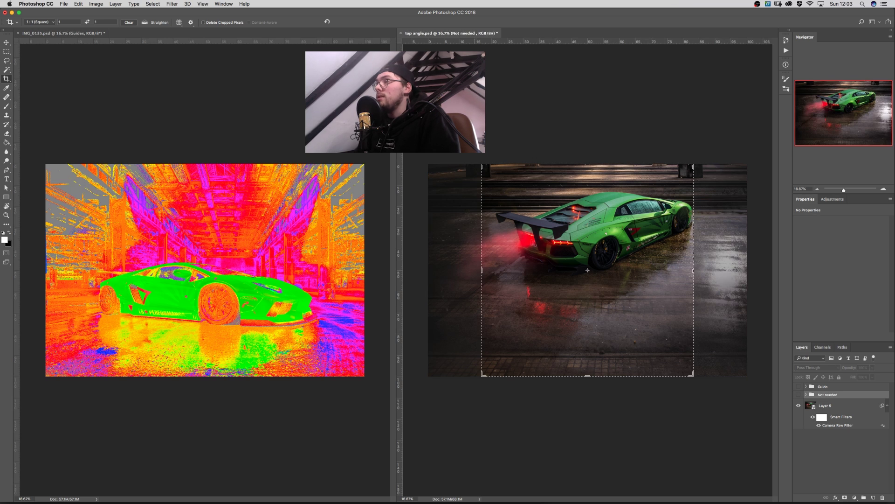
click(799, 395)
key(Escape)
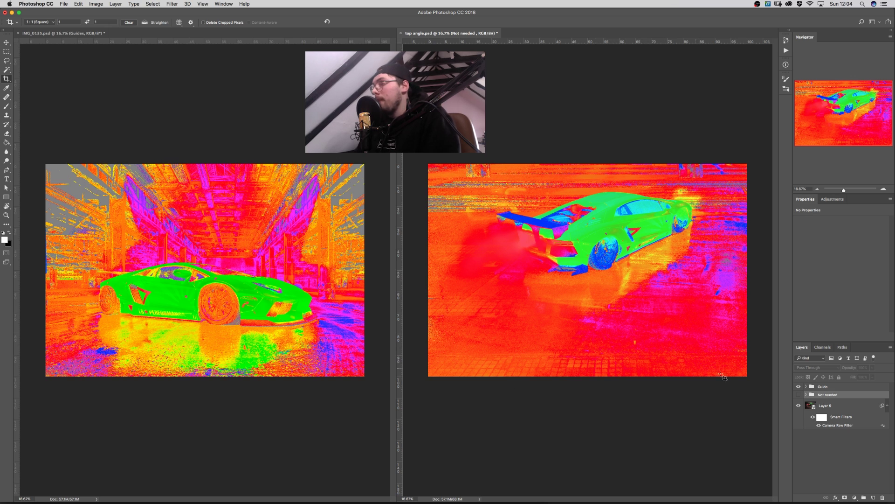
Move Not needed to the bottom and add a Selective Color adjustment above Layer 9 targeting Reds.
drag(835, 395, 834, 425)
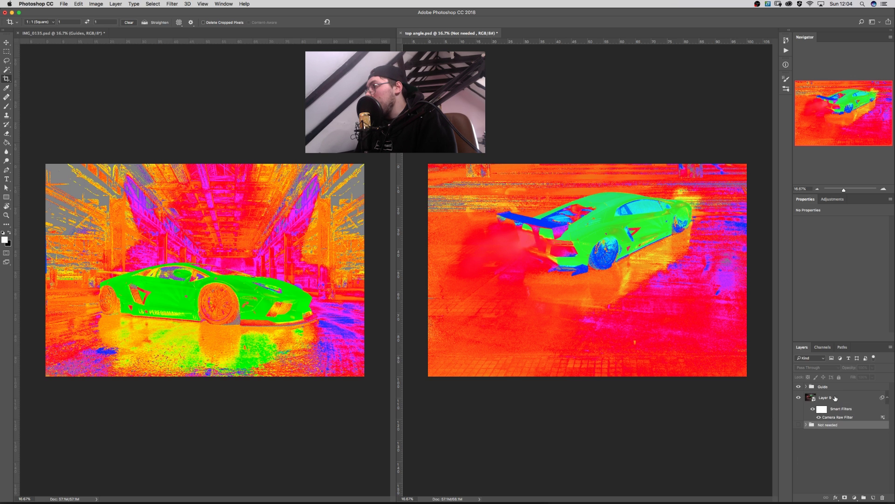
click(835, 397)
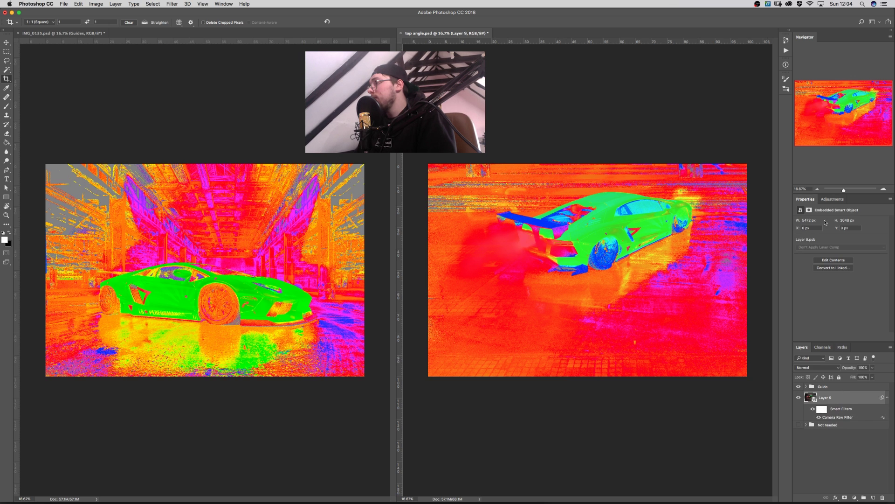
click(832, 199)
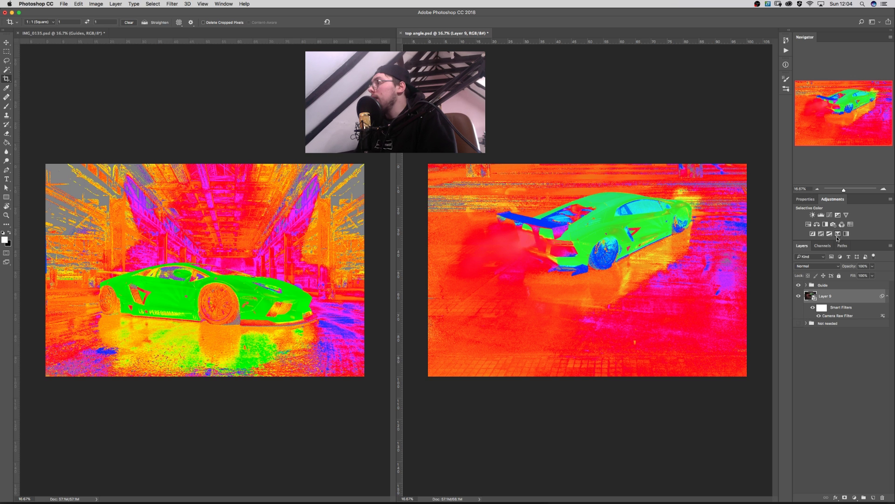
click(854, 497)
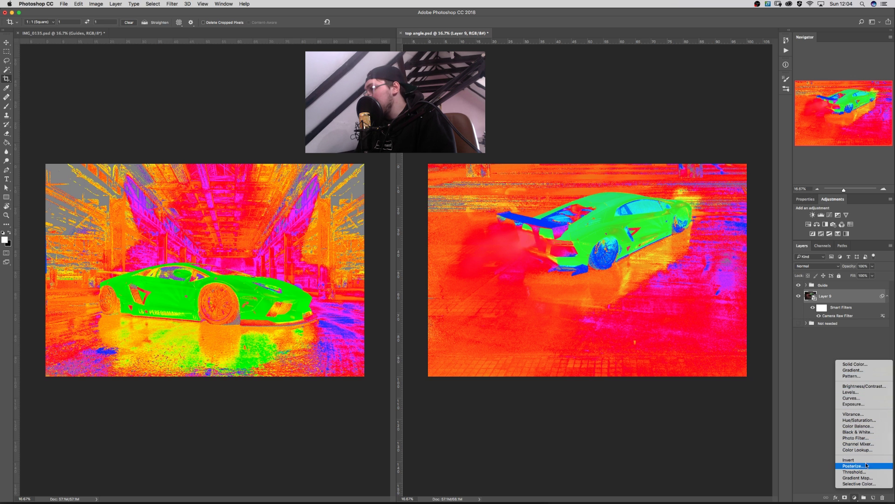
click(866, 484)
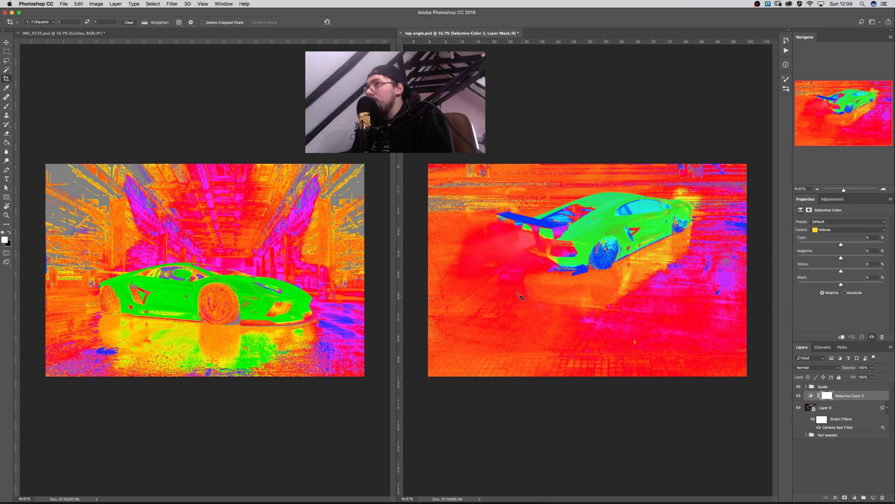
click(844, 229)
Raise Cyan in the Reds of Selective Color 2, settling it at +17.
click(841, 223)
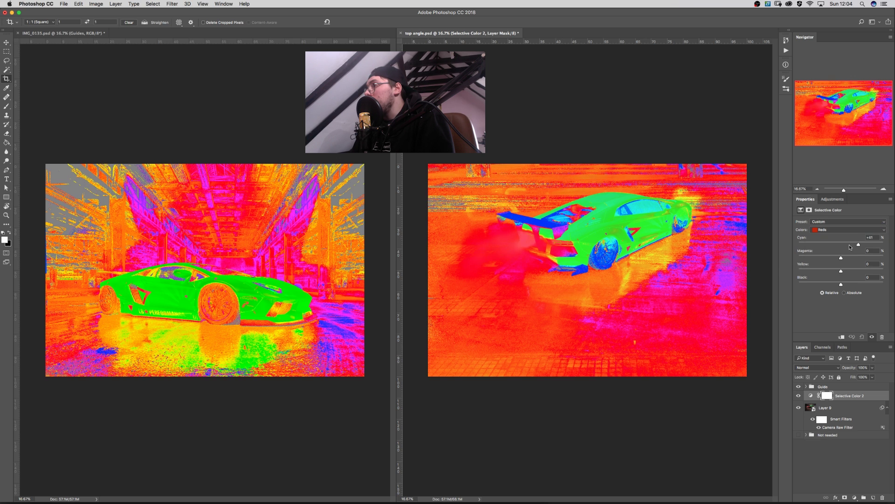
drag(842, 244, 868, 253)
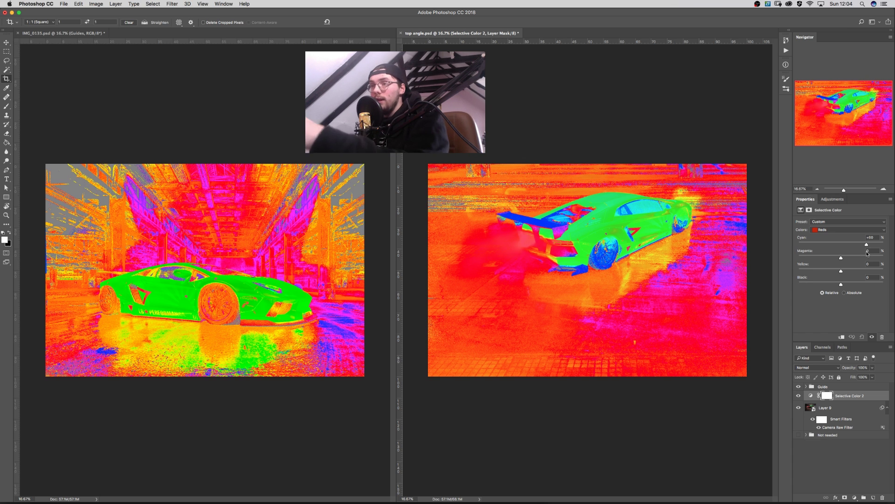
key(Up)
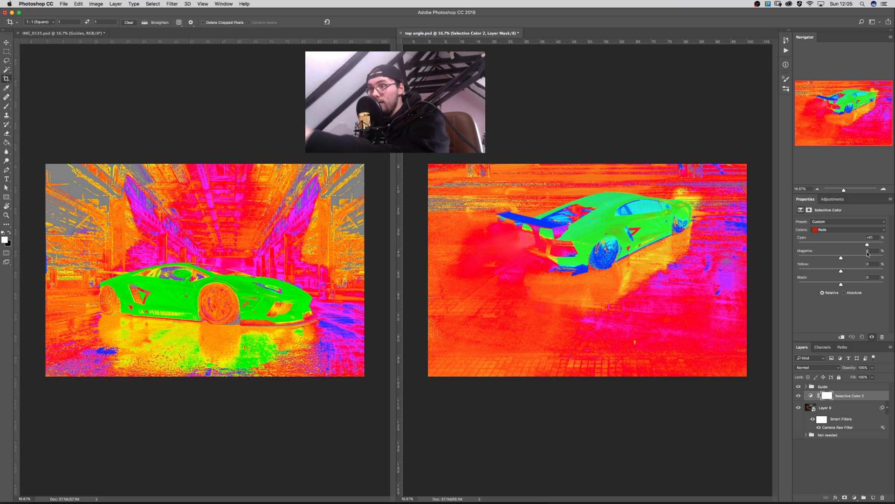
key(Down)
key(Down)
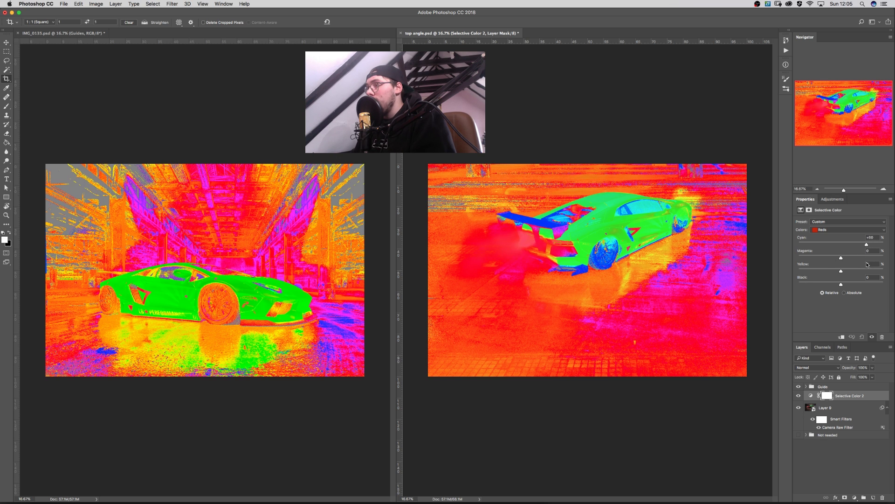
drag(867, 264, 857, 264)
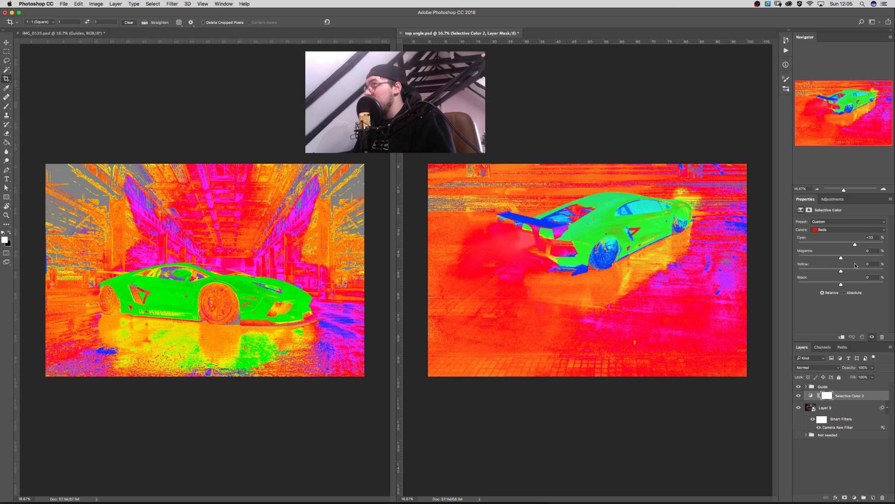
key(Down)
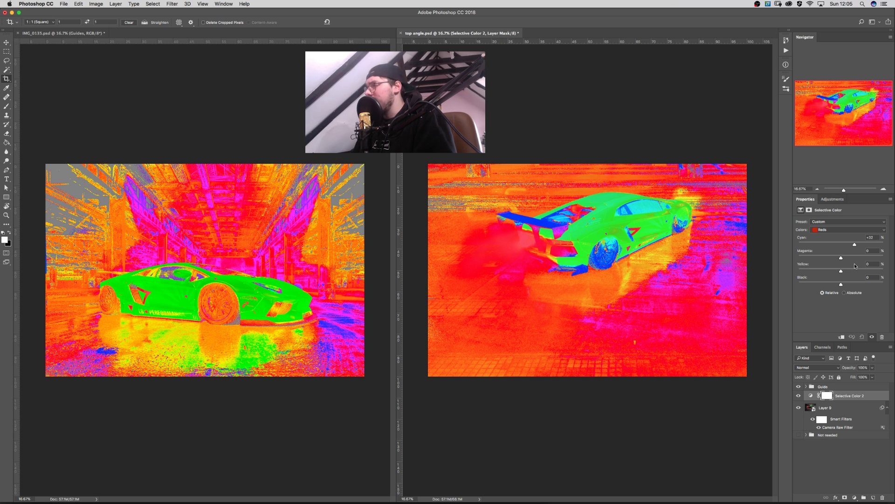
drag(854, 263, 830, 263)
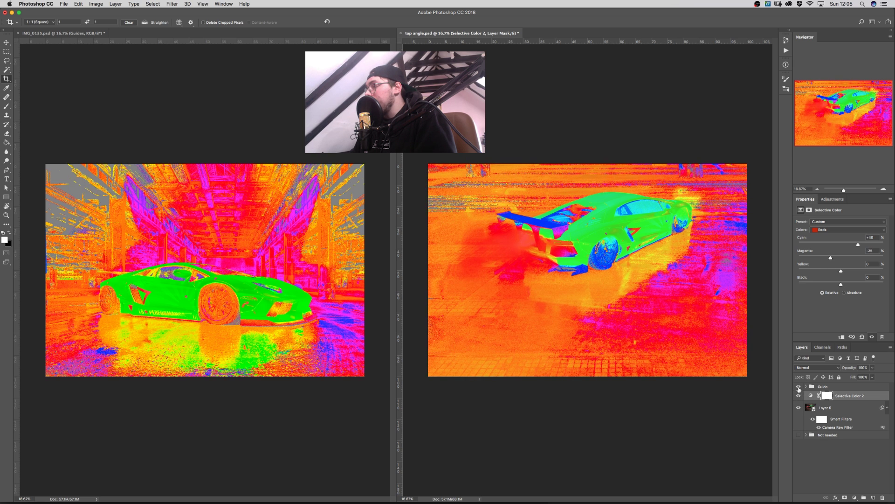
Hide the Guide and toggle Selective Color 2 to compare before and after, including the tail lights.
click(799, 387)
click(801, 395)
click(801, 395)
click(802, 396)
click(801, 396)
click(801, 396)
click(799, 395)
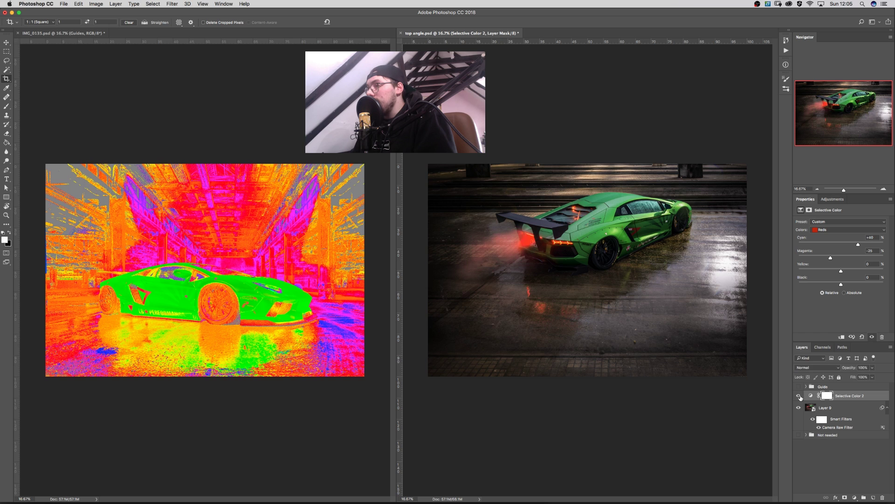
click(799, 396)
click(799, 396)
click(799, 396)
click(799, 396)
Ease the Reds' Magenta to -13 and add a little Yellow and Black, with the guide shown.
drag(830, 259, 836, 259)
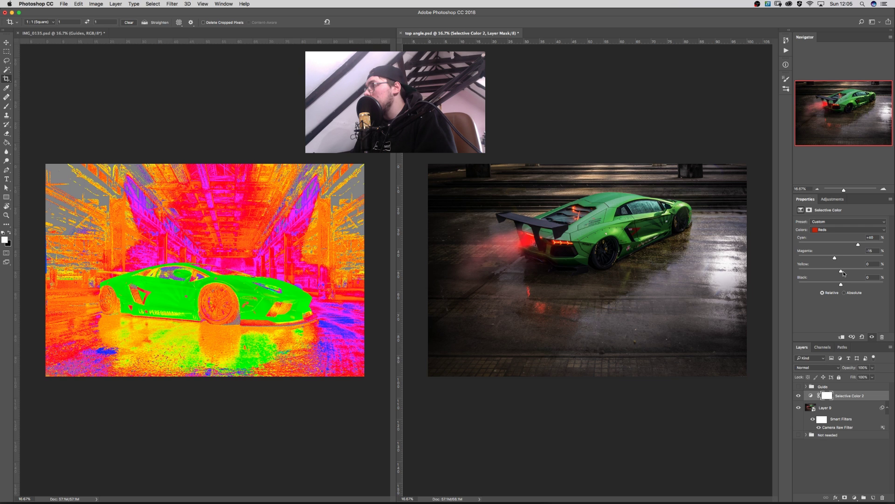
drag(842, 272, 860, 270)
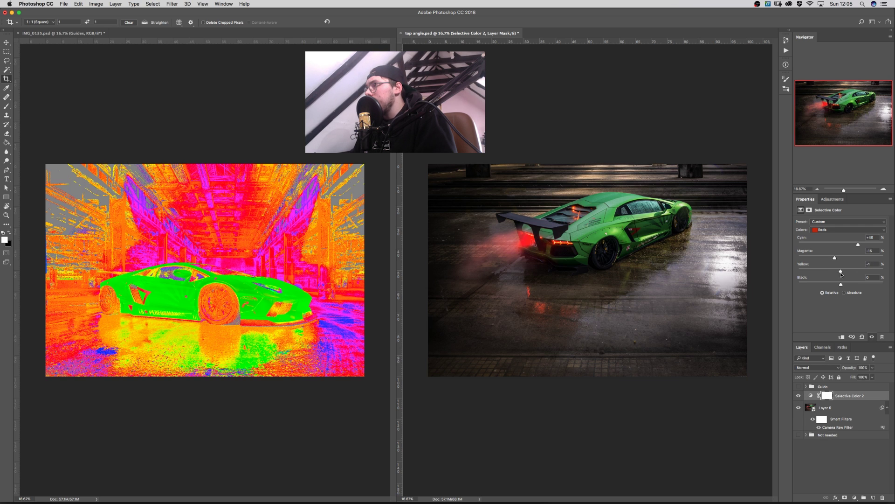
click(799, 387)
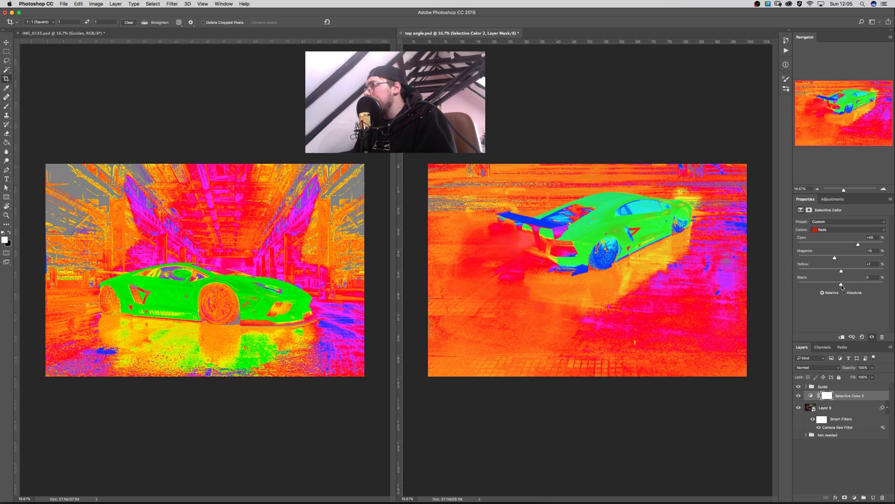
drag(842, 285, 843, 285)
click(838, 230)
Take magenta out of the Yellows in Selective Color 2, then view natural colours with it on.
click(840, 237)
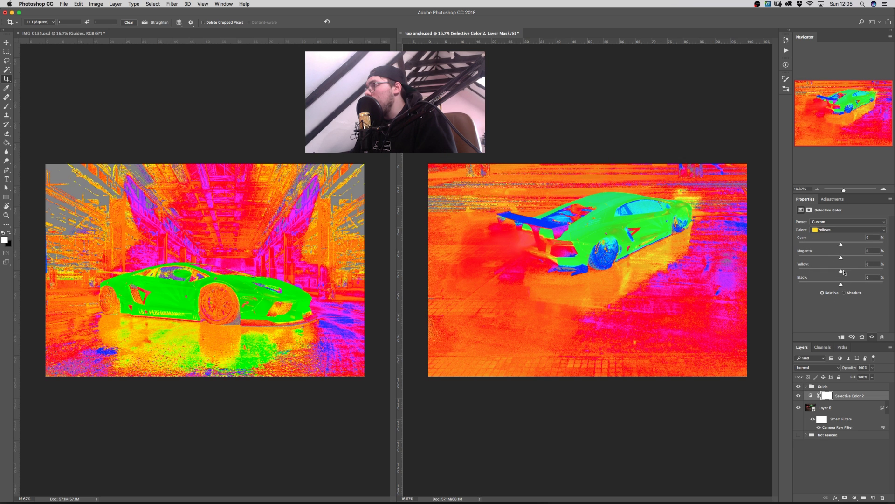
drag(841, 259, 836, 264)
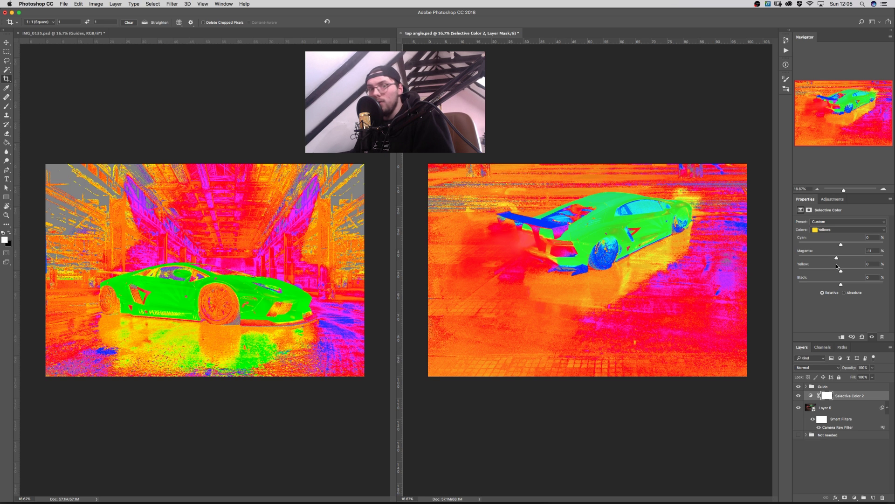
drag(835, 264, 816, 270)
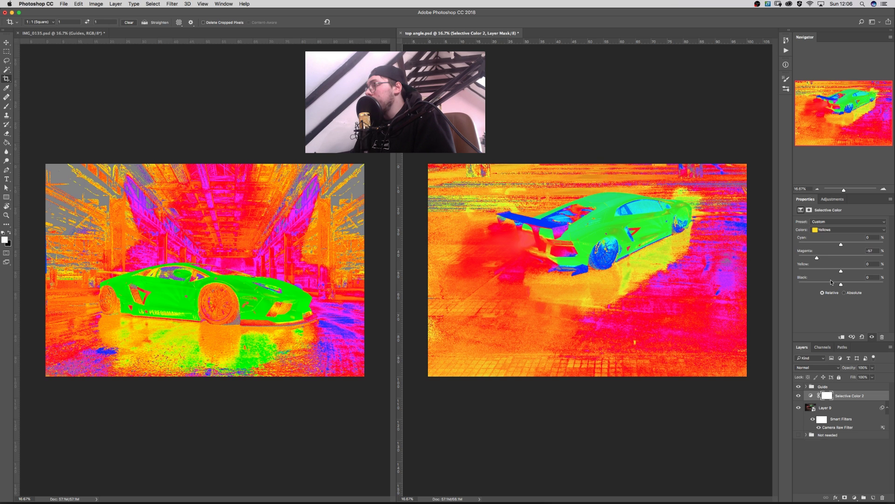
click(799, 387)
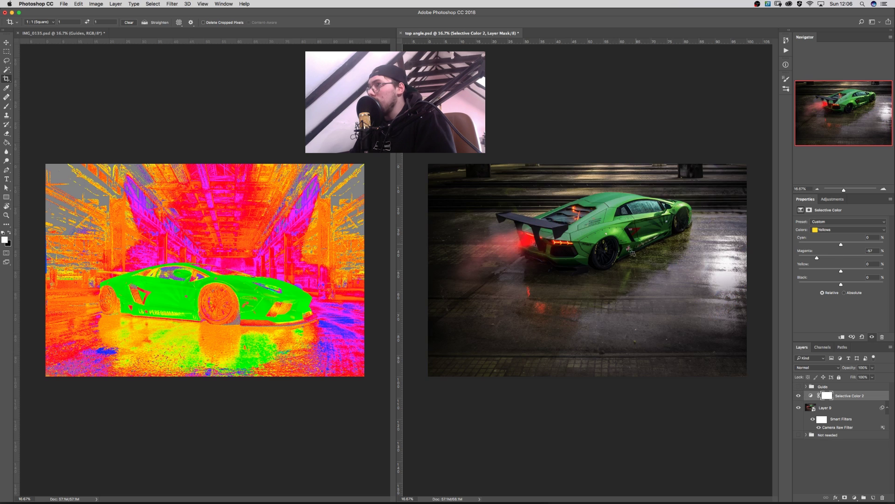
click(799, 396)
Toggle the left image's Guides group to compare, leaving the false-colour guides shown.
click(291, 309)
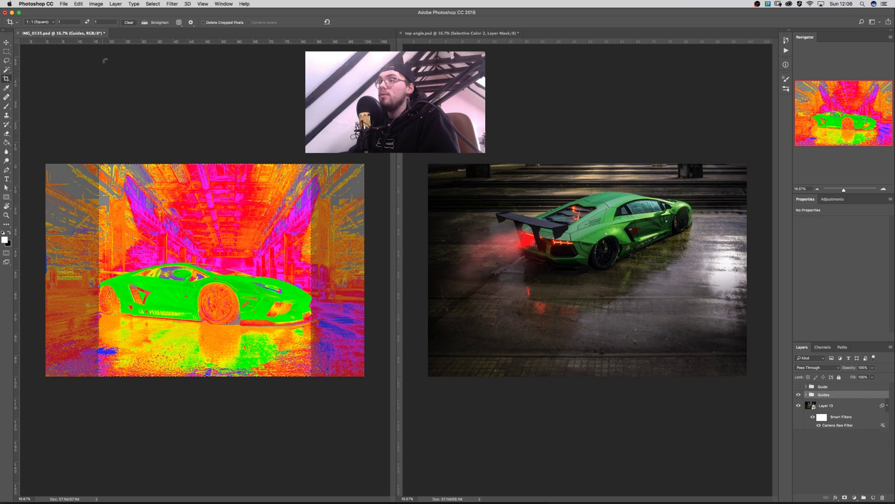
click(799, 394)
click(800, 395)
click(800, 395)
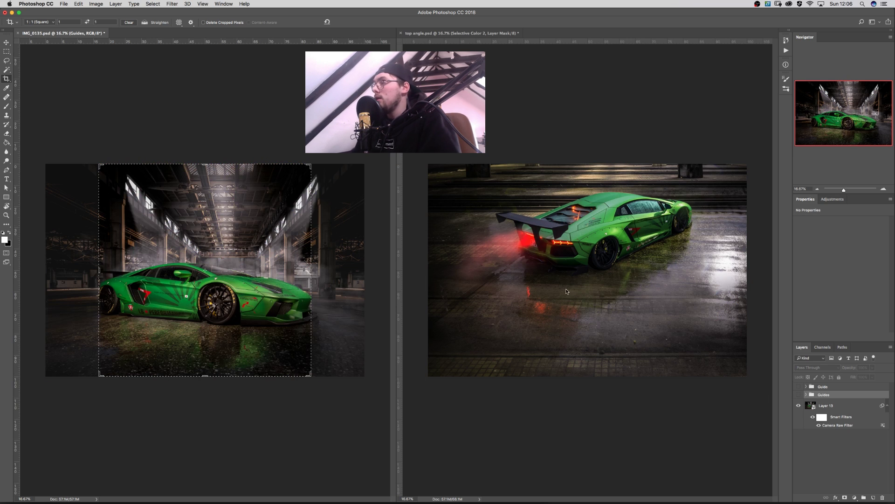
click(799, 395)
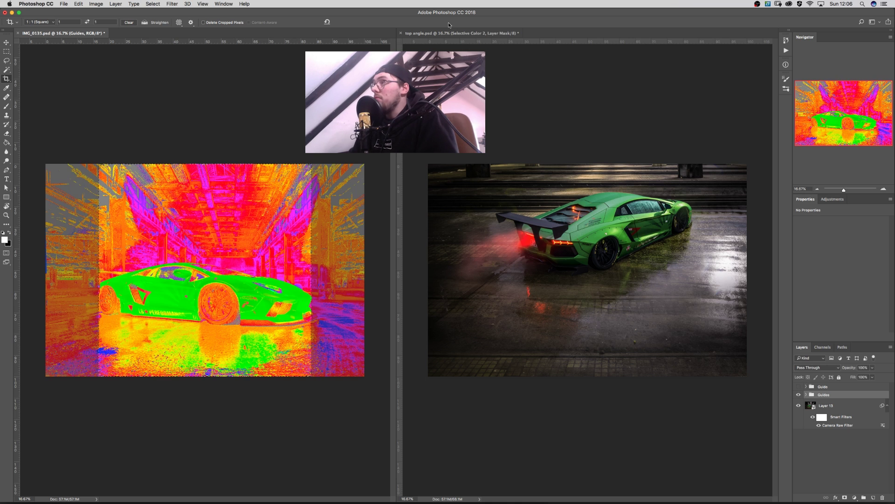
Show the right image's Guide and lower Yellow within the Yellows to about -20.
click(600, 154)
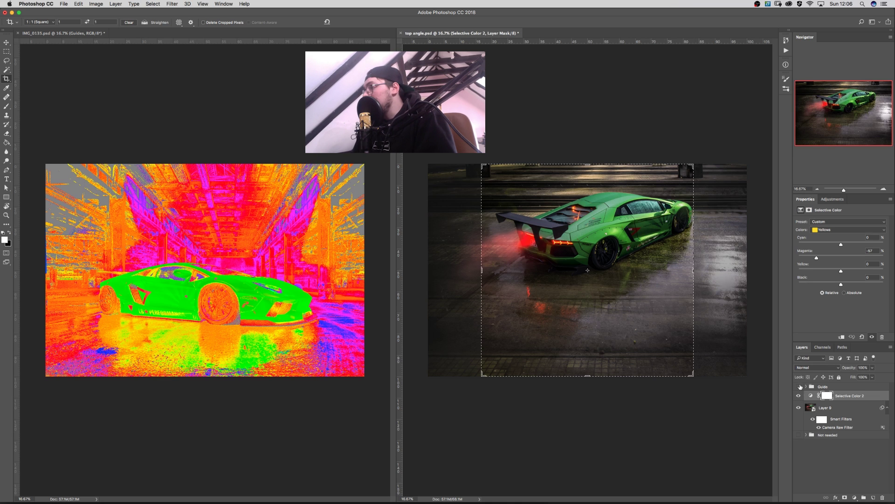
click(799, 387)
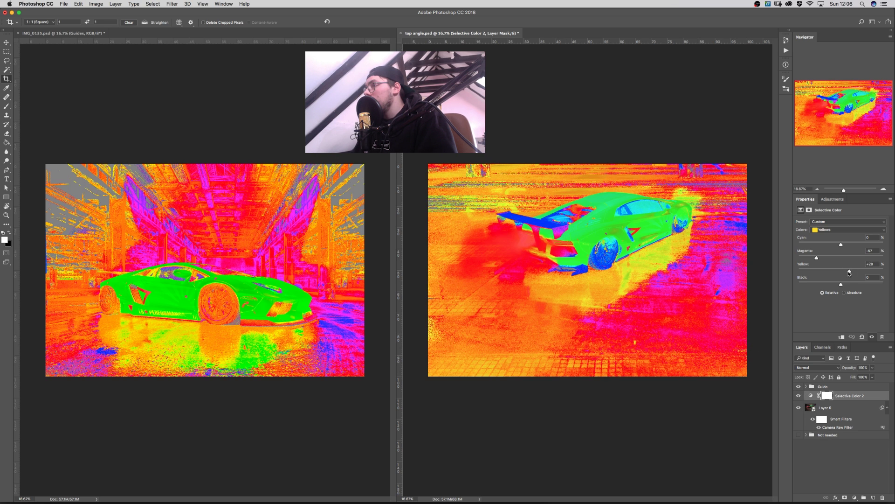
mouse_move(846, 274)
mouse_down()
mouse_move(832, 275)
mouse_move(850, 286)
mouse_up()
click(835, 231)
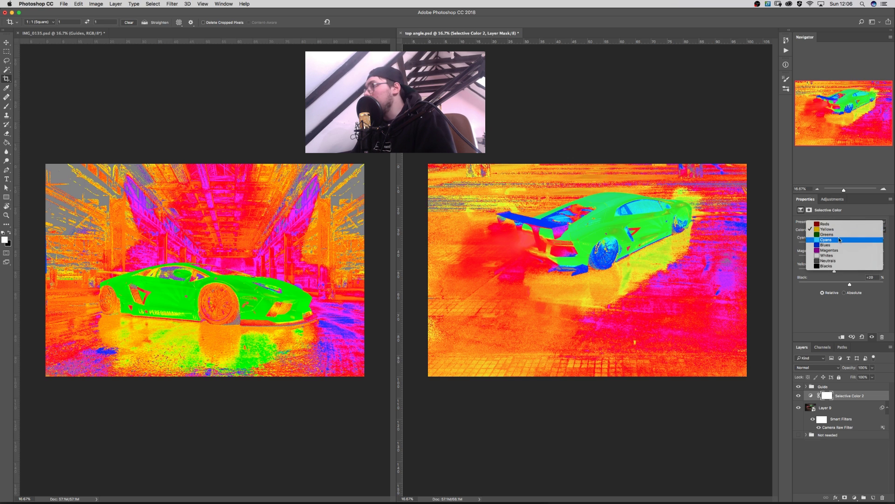
Nudge Cyans, then add magenta and cyan to the Blues, recolouring the wing.
click(838, 240)
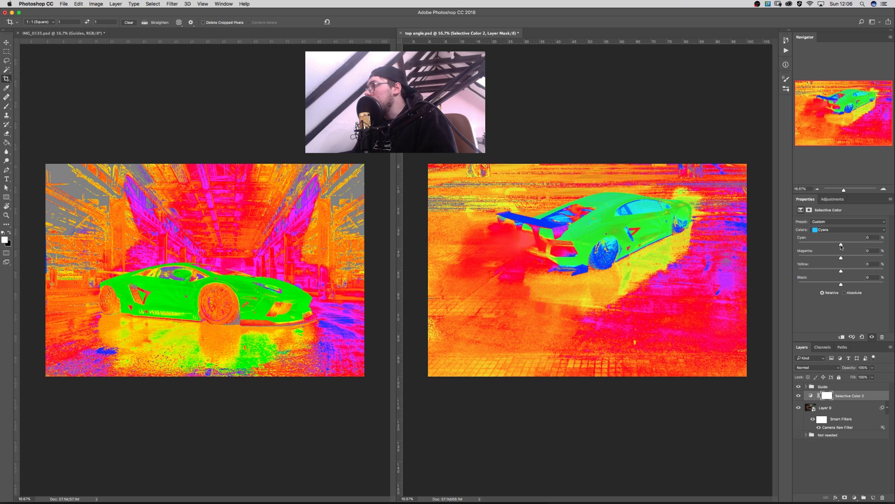
mouse_move(841, 246)
mouse_down()
mouse_move(853, 247)
mouse_move(842, 249)
mouse_up()
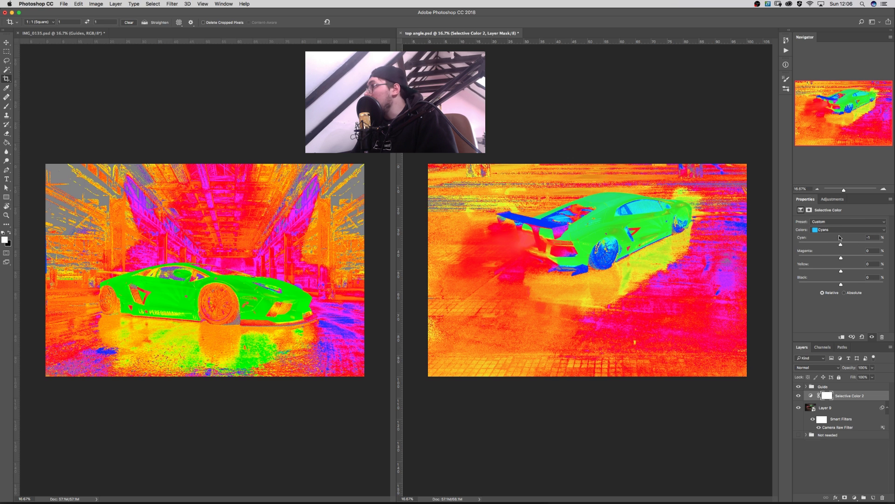
click(839, 233)
click(839, 238)
drag(842, 258, 823, 284)
drag(842, 246, 823, 258)
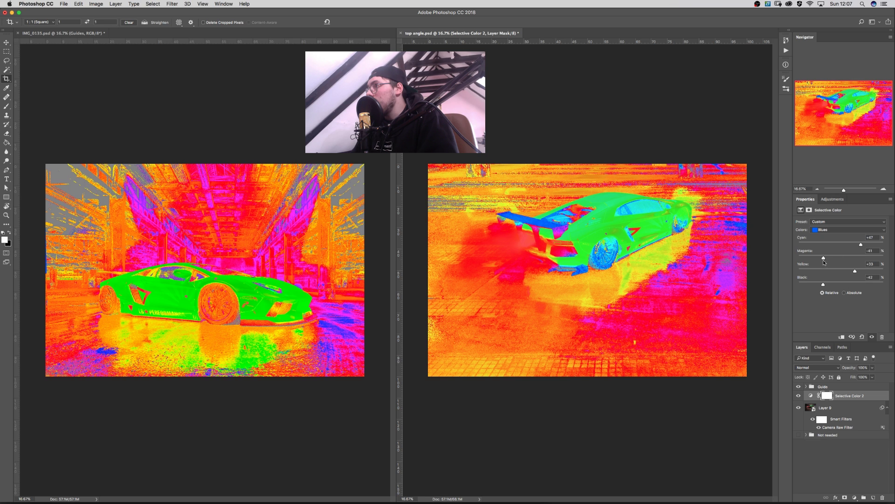
Return to the Cyans range and shift its Cyan slider.
click(836, 230)
click(836, 224)
drag(841, 245, 821, 284)
Toggle Selective Color 2 to compare the right car with and without the correction.
click(798, 396)
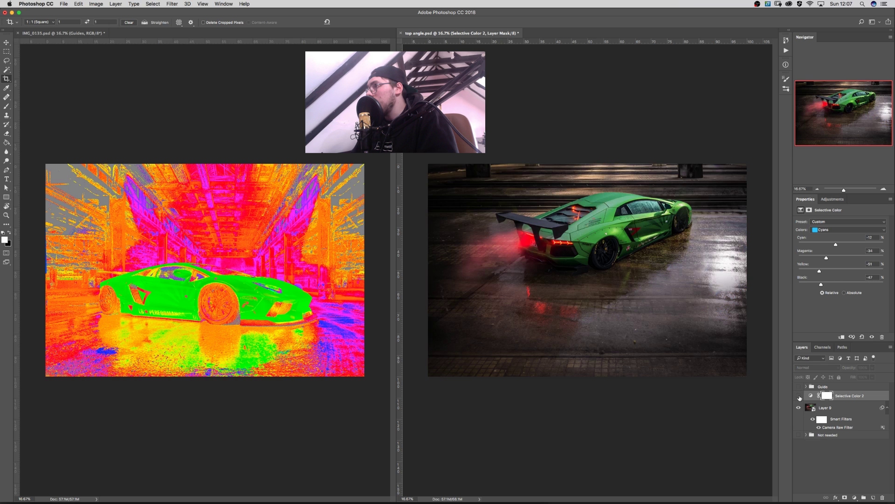
click(799, 396)
click(799, 396)
click(799, 395)
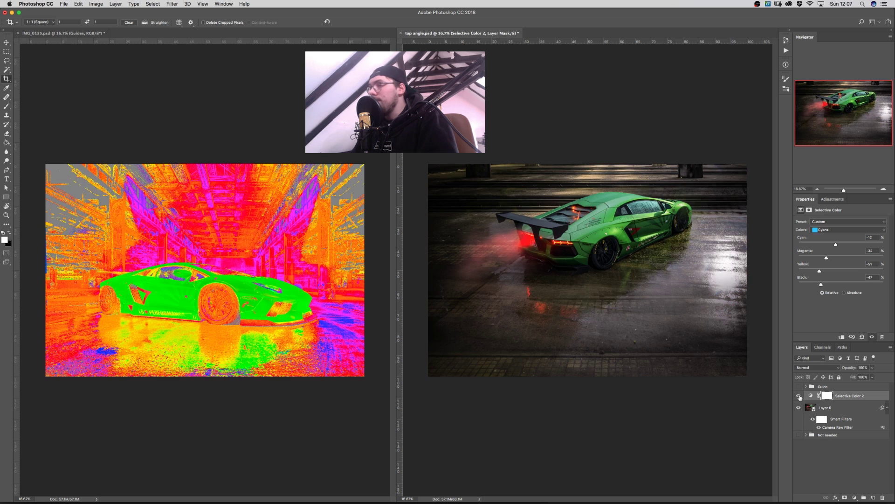
key(ctrl+Tab)
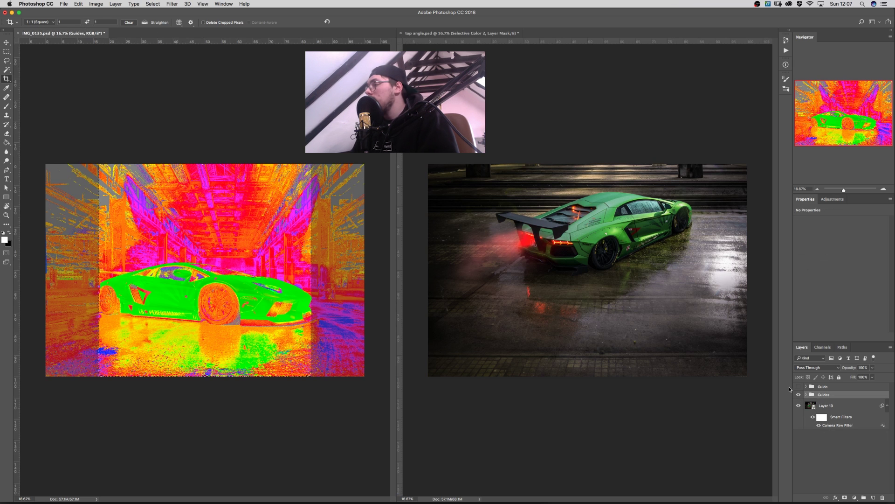
Hide IMG_0135's Guides, show top angle.psd's Guide group, and select Yellows in Selective Color.
click(799, 396)
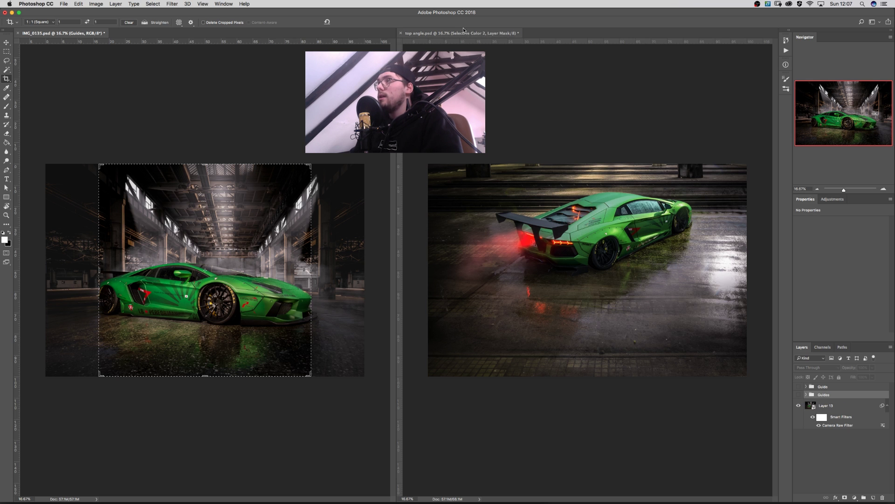
click(550, 123)
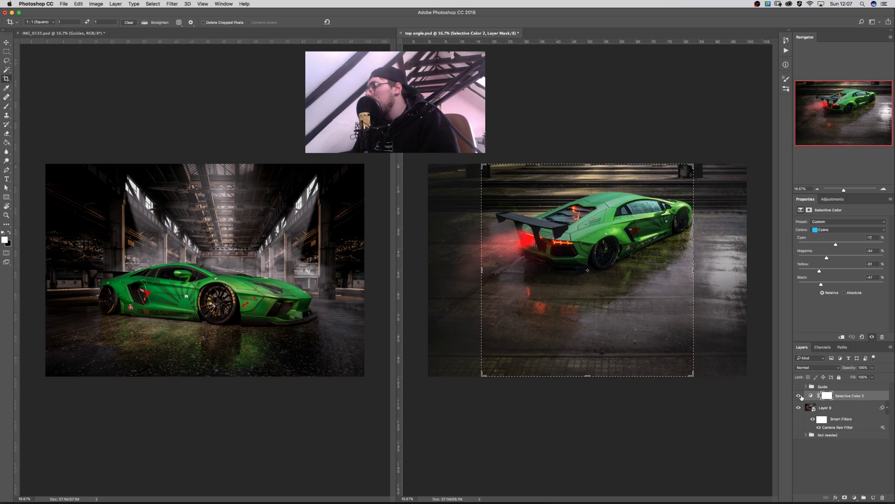
click(798, 387)
click(811, 396)
click(811, 229)
click(824, 217)
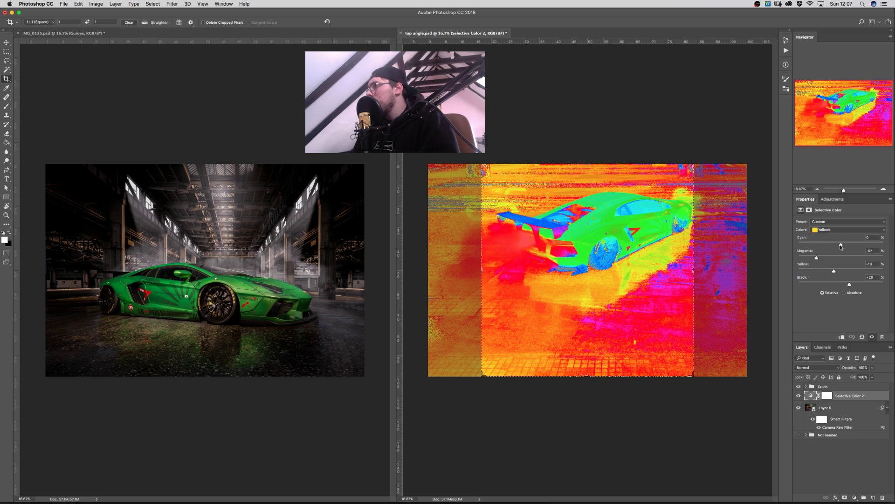
Cut Cyan in the right image's Yellows to -38, checking it against the false-colour guide.
drag(841, 245, 825, 244)
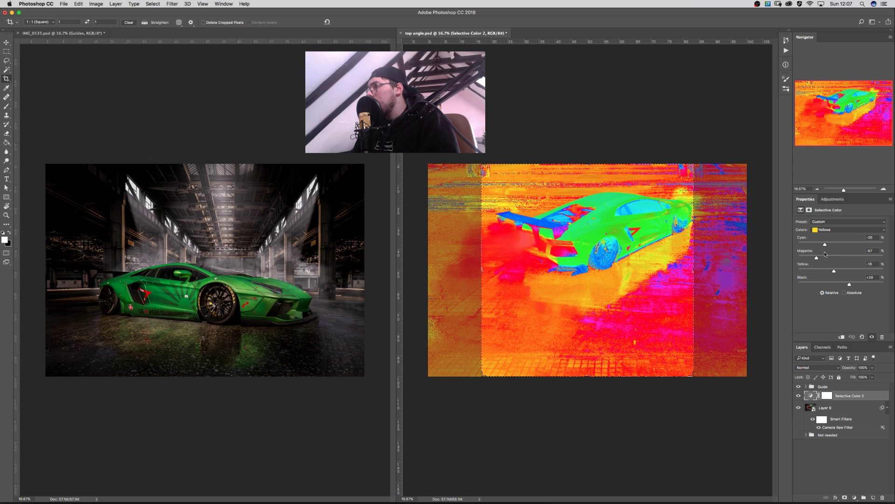
click(799, 387)
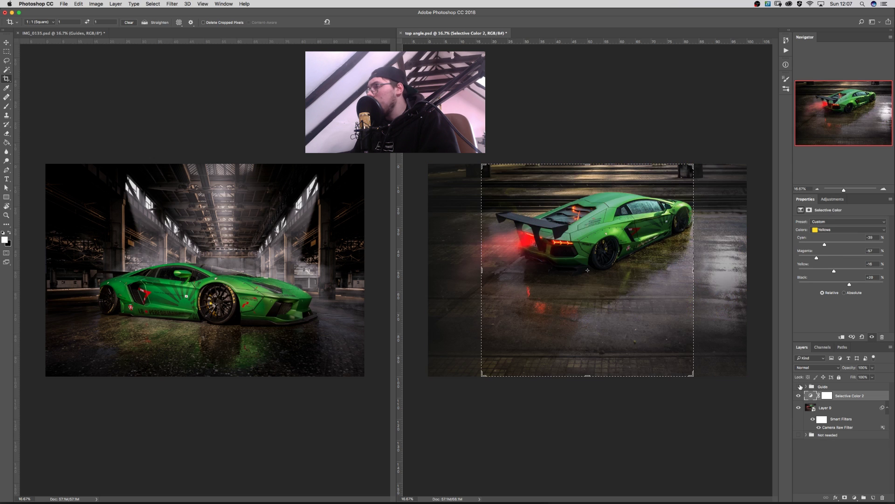
click(798, 386)
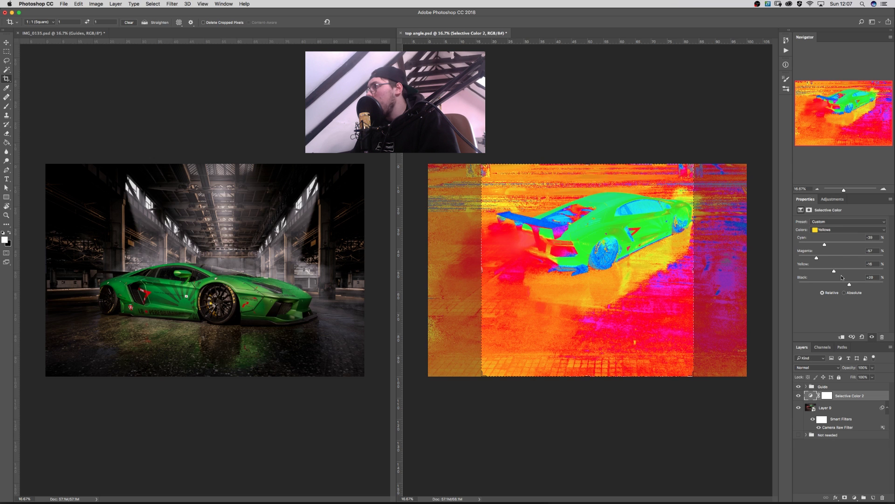
Set the Magentas to Magenta -20 and Yellow -54, showing the left image's guides for comparison.
click(827, 230)
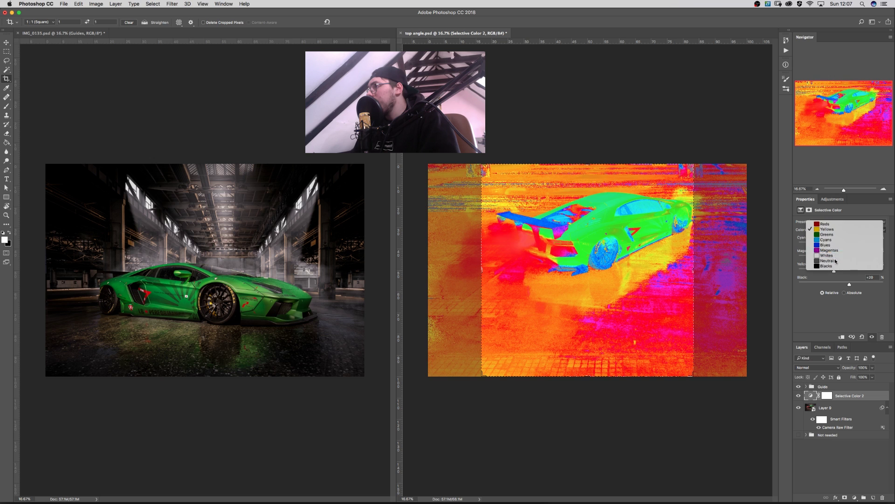
click(830, 253)
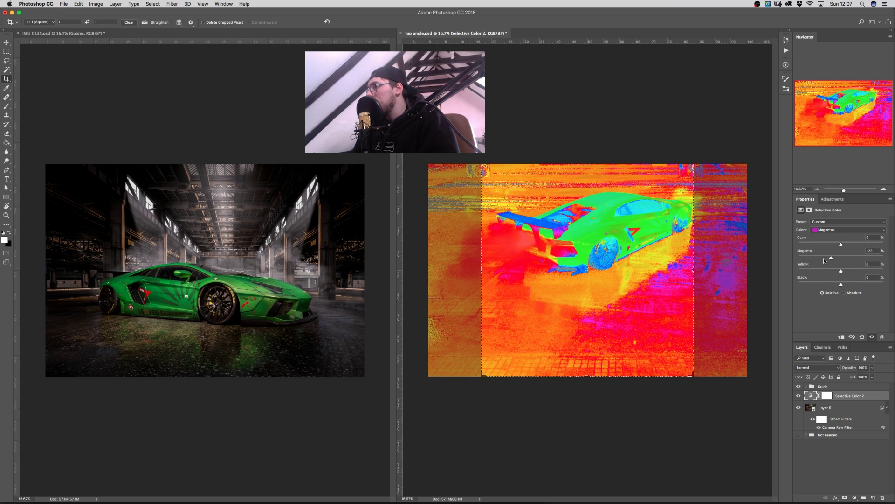
mouse_move(823, 260)
mouse_down()
mouse_move(815, 261)
mouse_move(833, 260)
mouse_up()
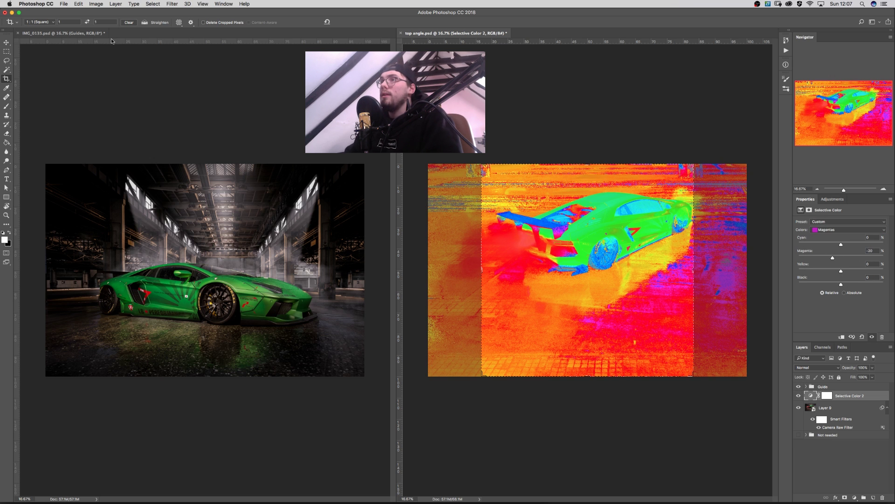
click(105, 33)
click(799, 395)
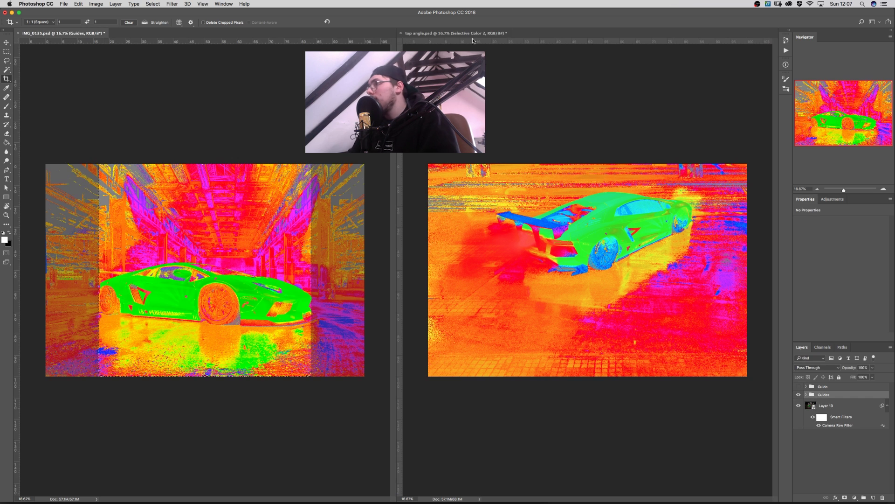
click(471, 34)
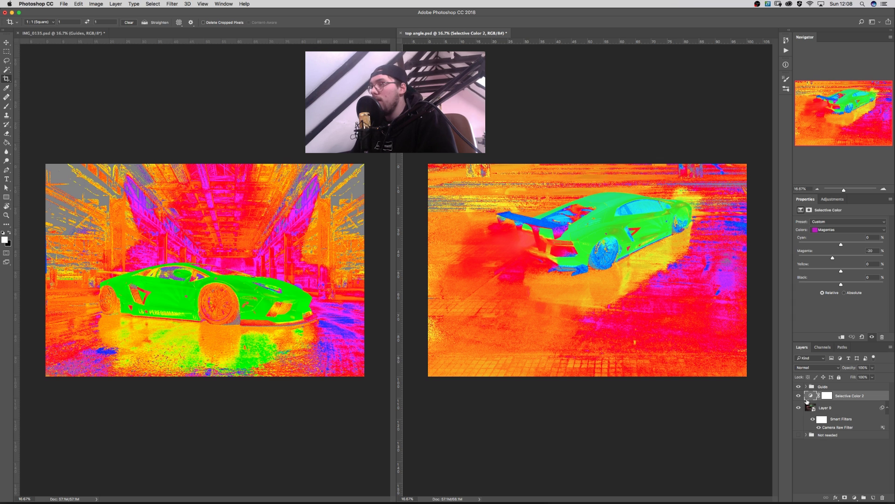
drag(841, 271, 818, 271)
Hide the guide groups in top angle.psd and IMG_0135.psd, then cancel the pending crop.
click(798, 387)
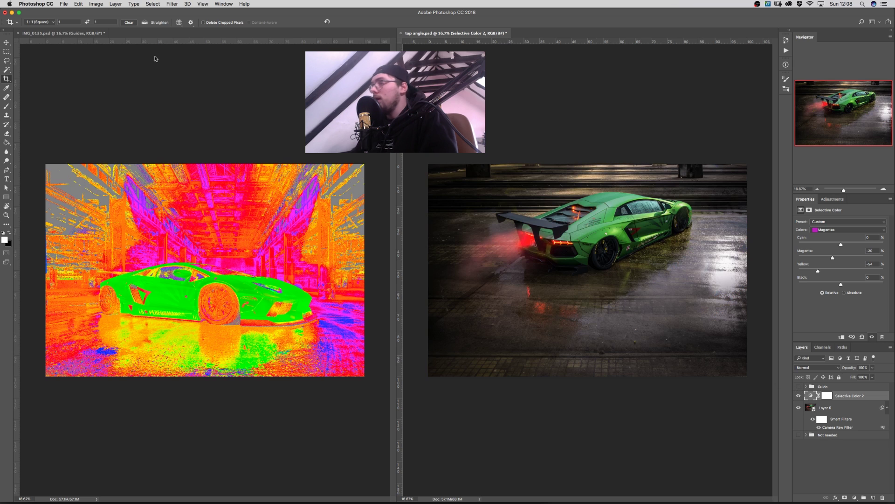
key(ctrl+Tab)
click(799, 395)
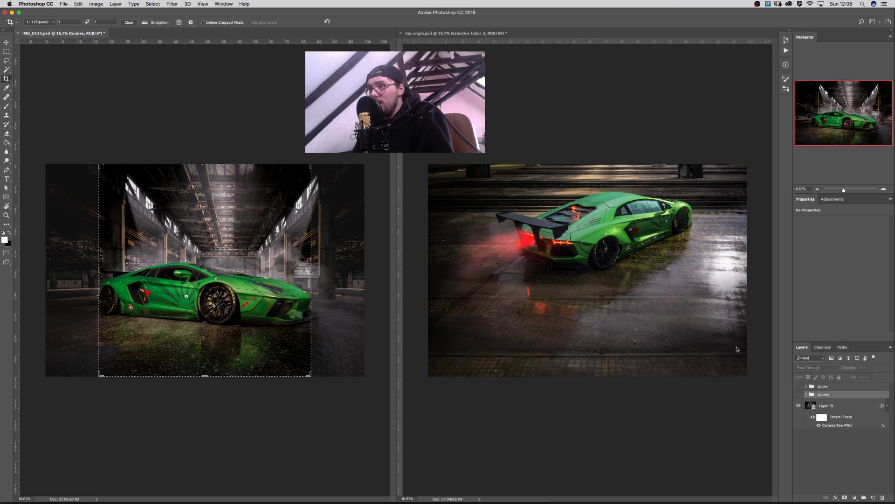
click(480, 33)
key(Escape)
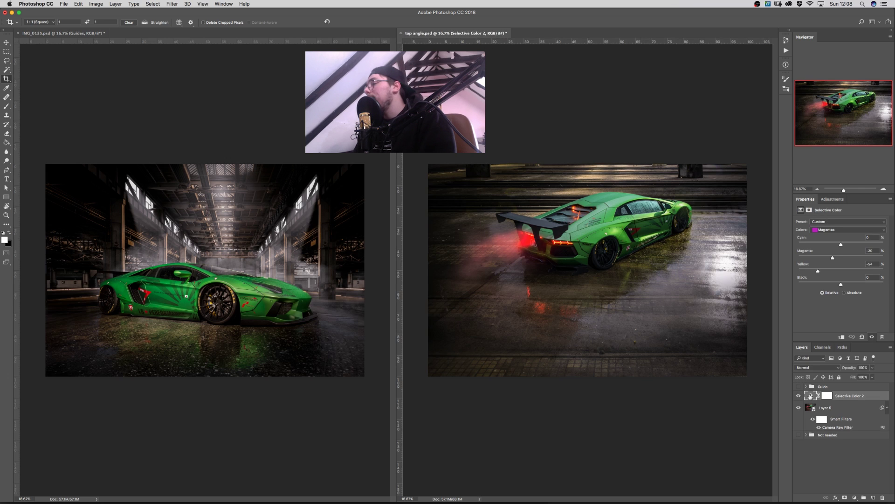
Set the Selective Color Greens to Magenta +33, Yellow +15, Black +22 and Cyan -15.
click(823, 230)
click(827, 214)
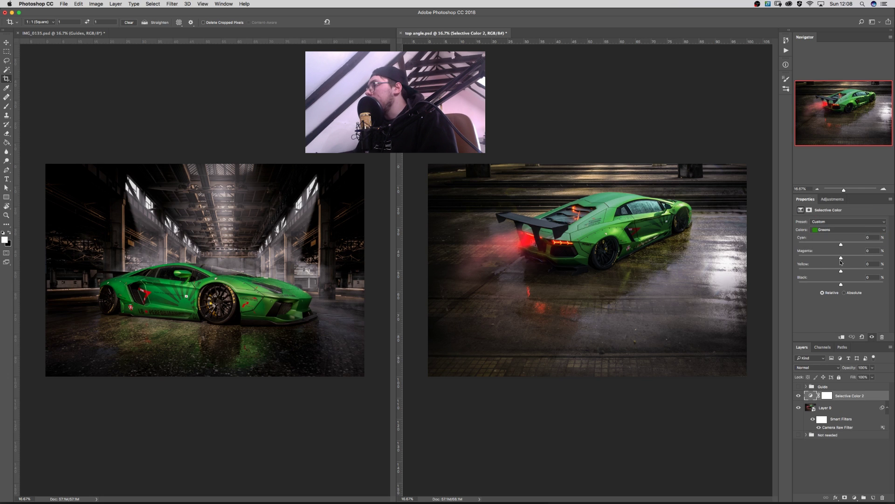
drag(842, 258, 851, 287)
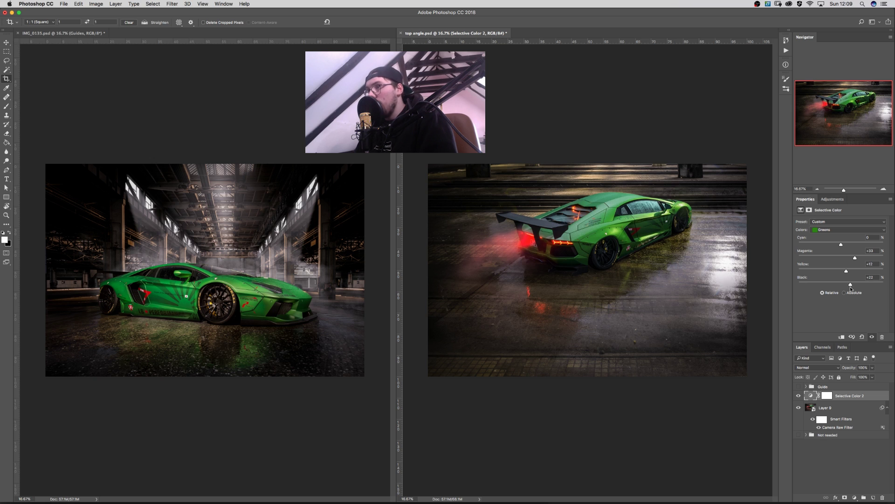
drag(851, 289, 851, 289)
drag(840, 246, 845, 273)
click(799, 387)
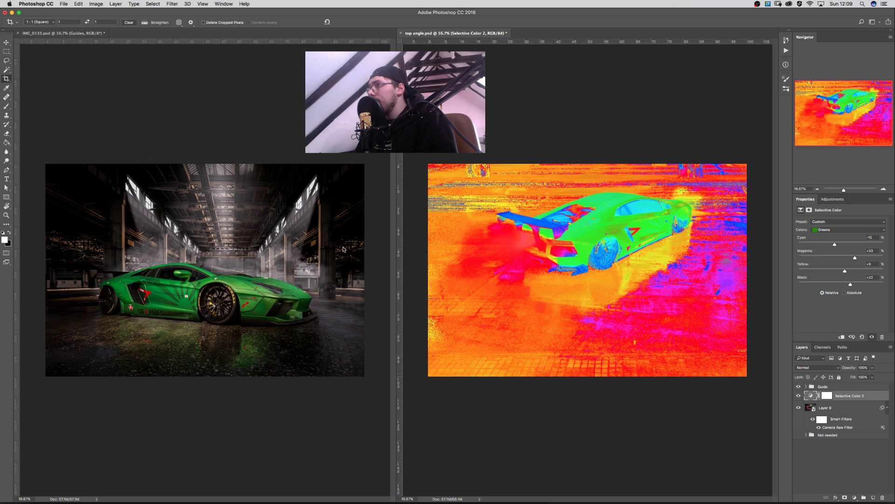
click(170, 113)
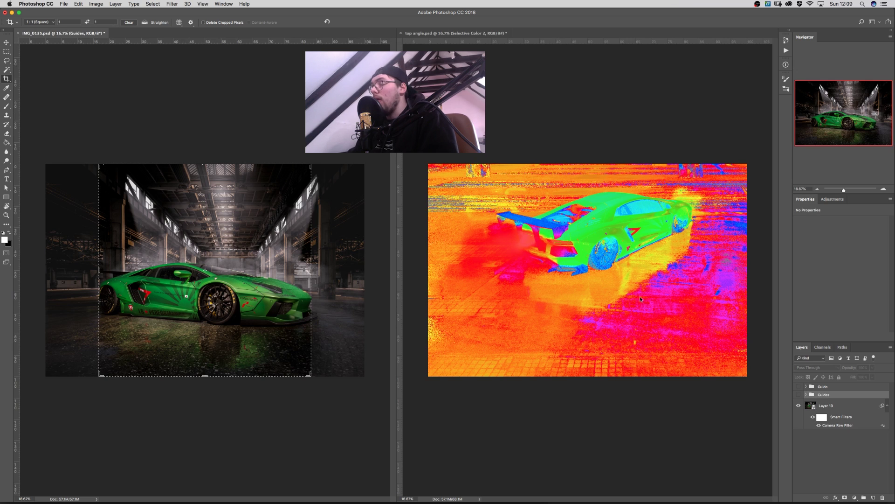
key(Escape)
click(799, 395)
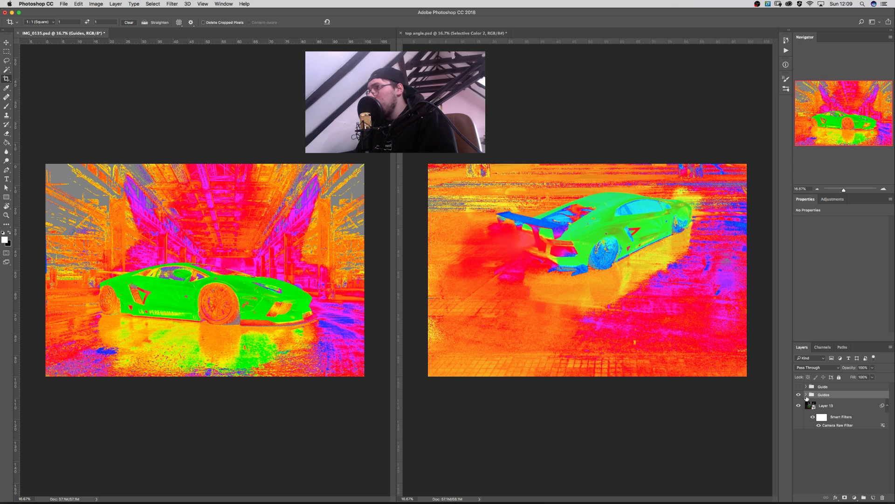
click(798, 394)
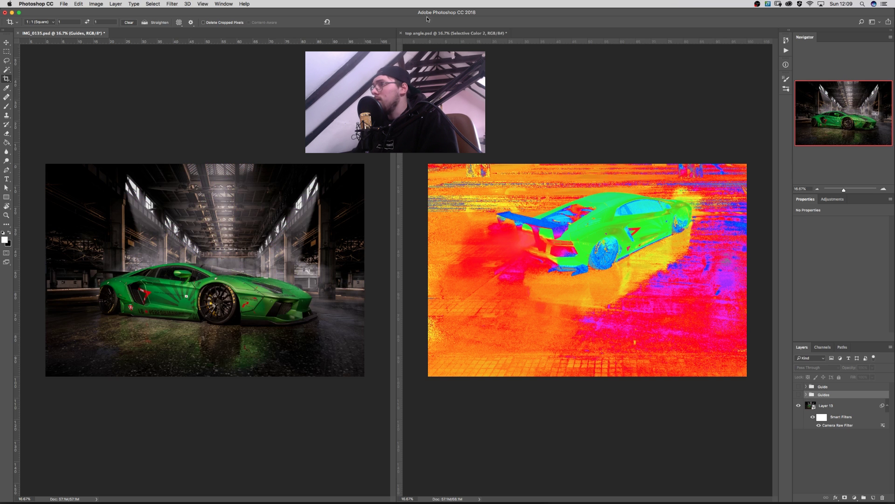
click(466, 33)
click(798, 395)
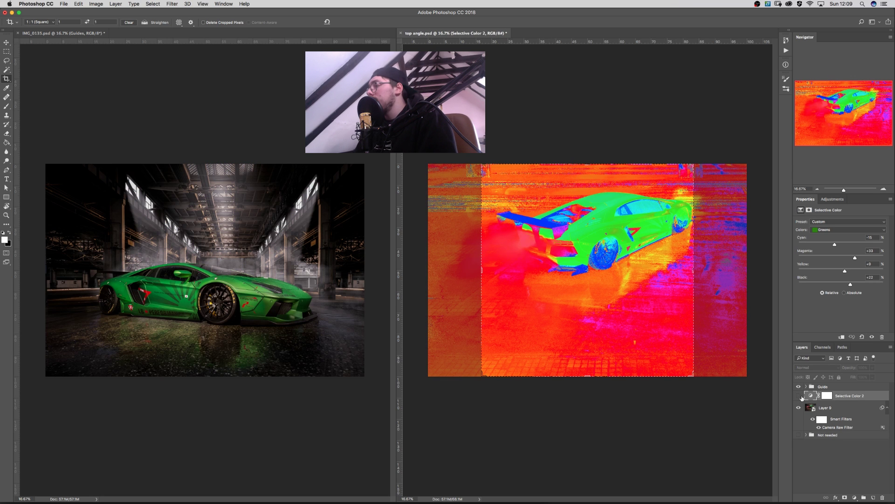
click(798, 386)
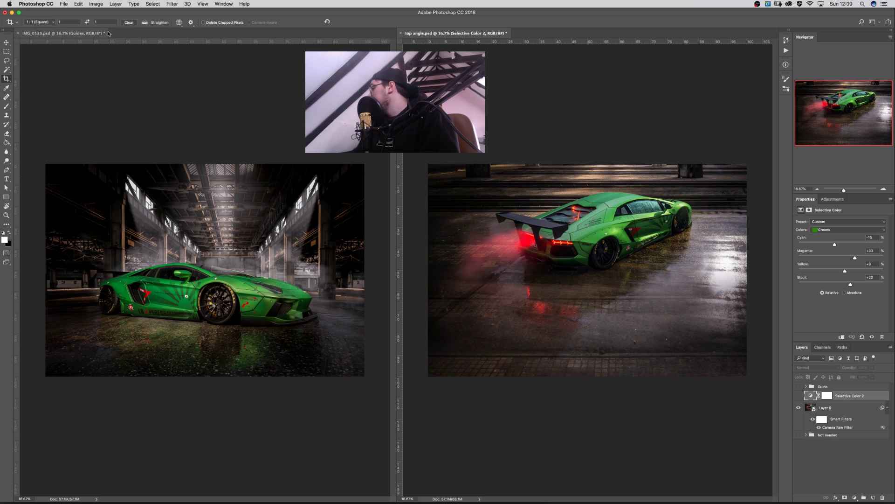
click(314, 187)
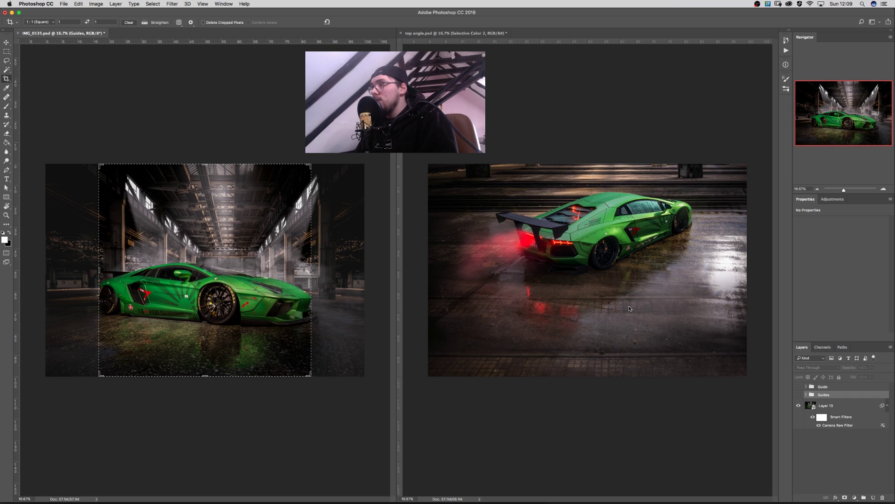
key(Escape)
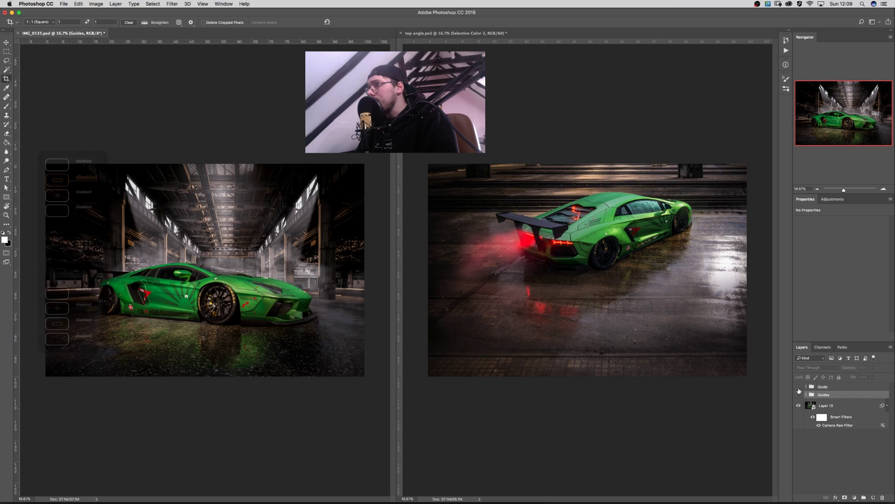
click(799, 396)
click(800, 396)
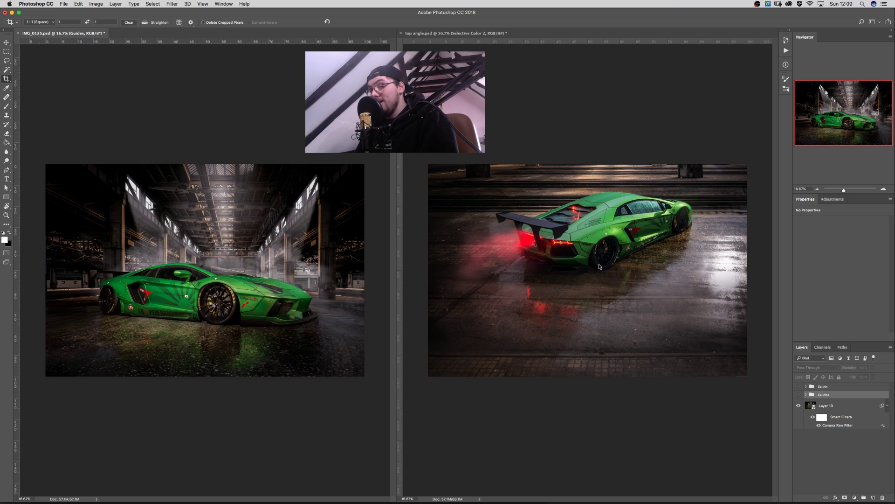
click(455, 34)
key(Escape)
click(798, 396)
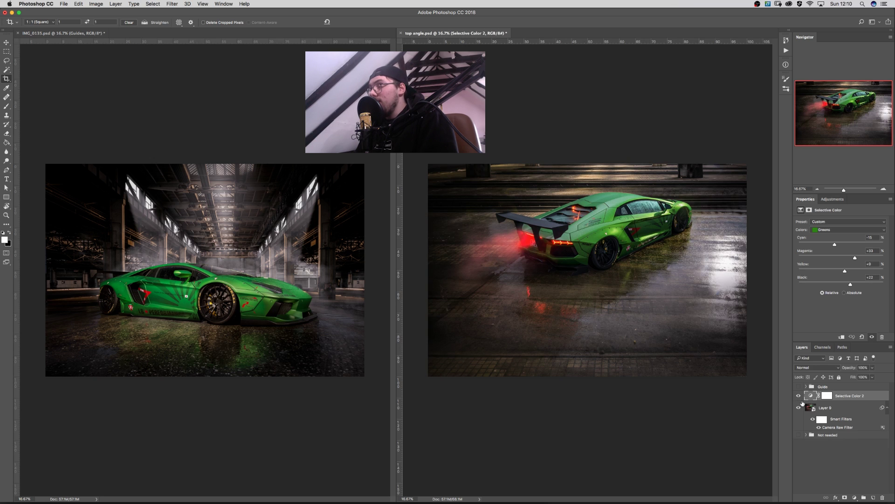
click(799, 396)
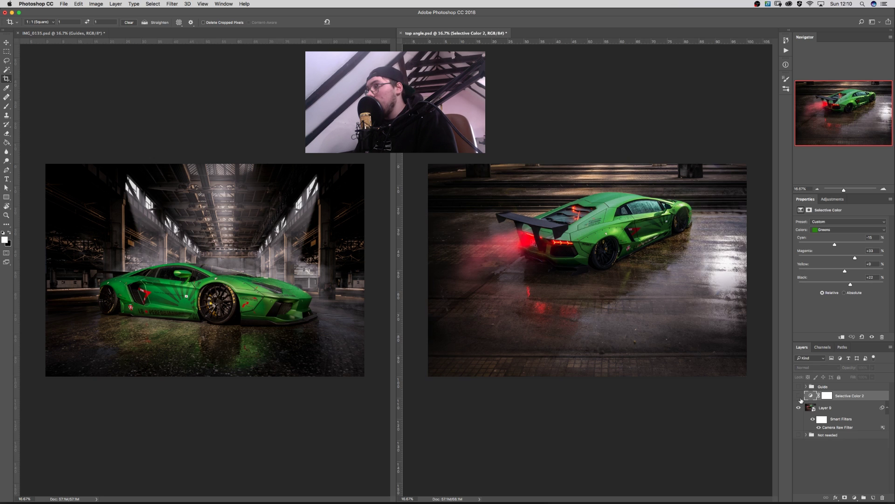
click(799, 396)
click(798, 397)
click(799, 397)
click(799, 396)
click(798, 396)
click(799, 397)
click(799, 396)
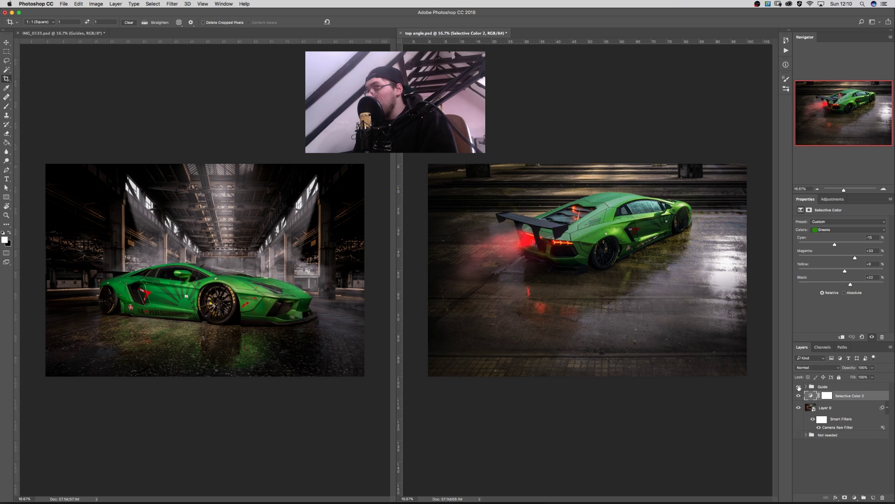
click(799, 387)
click(807, 387)
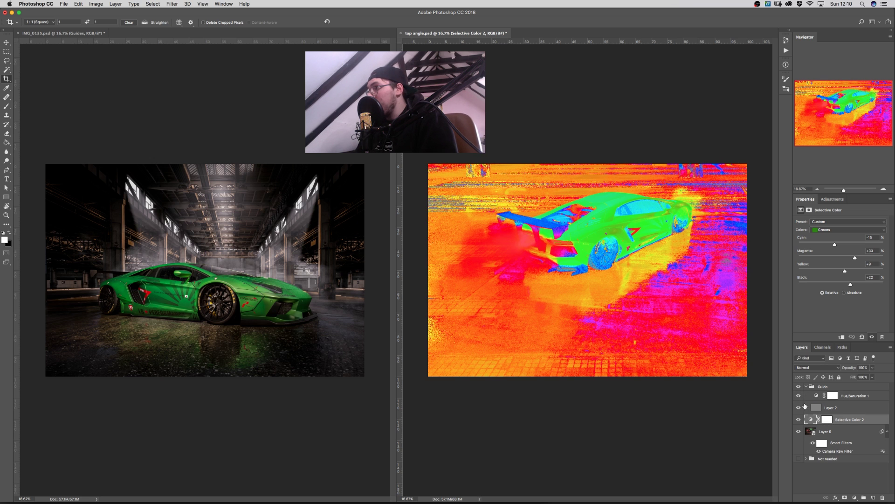
click(799, 395)
click(799, 396)
click(816, 395)
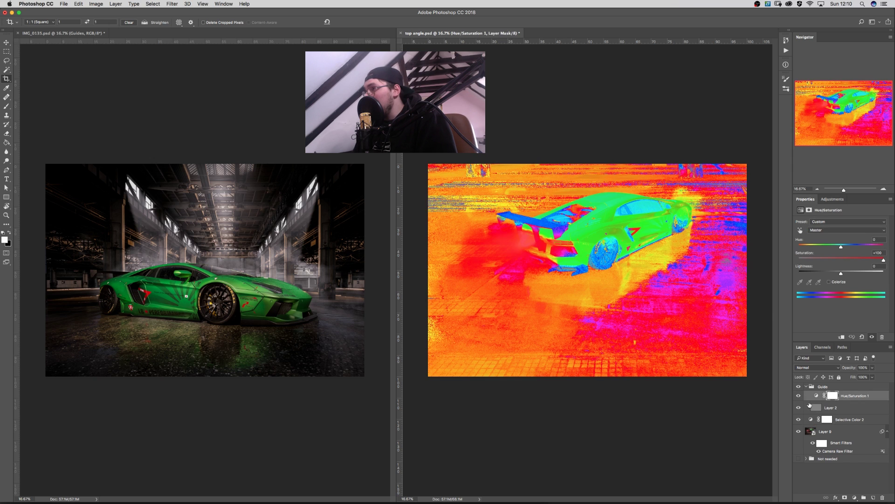
click(830, 409)
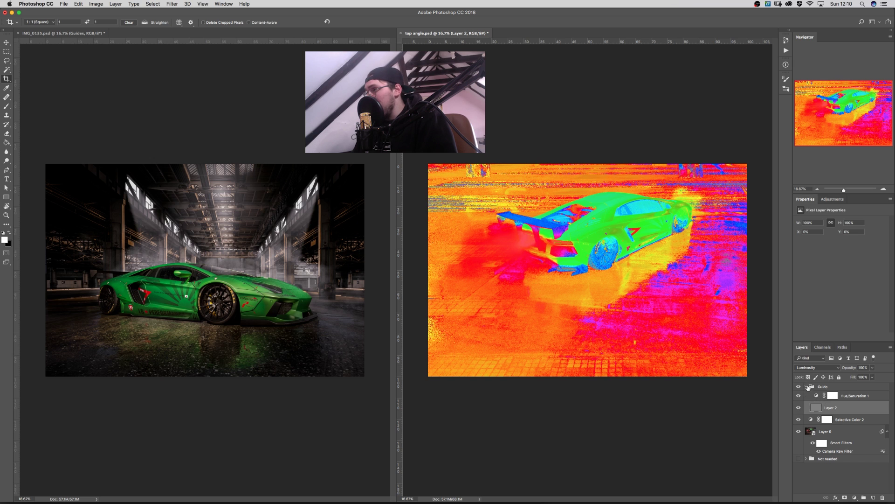
click(805, 387)
click(799, 386)
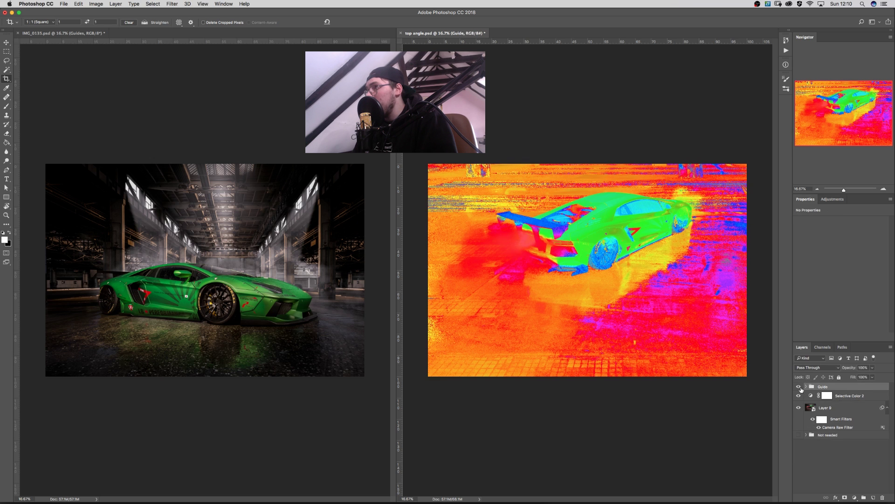
click(842, 397)
click(855, 498)
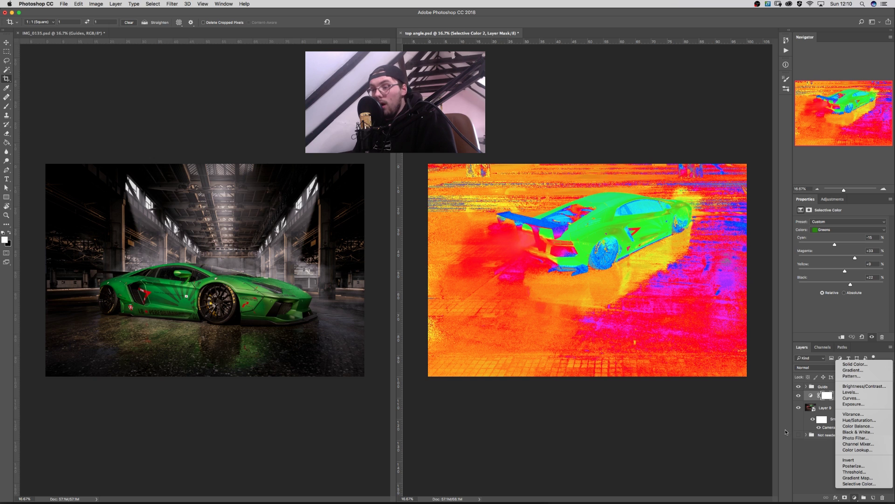
click(813, 461)
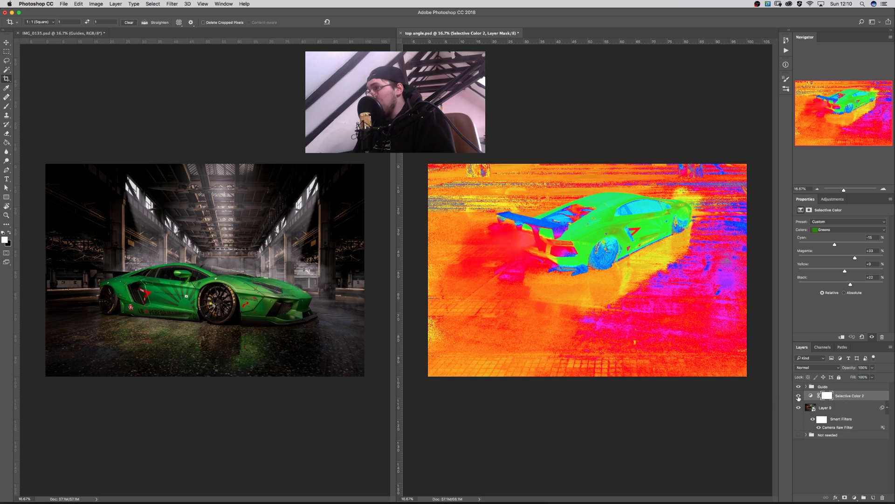
drag(799, 396, 798, 386)
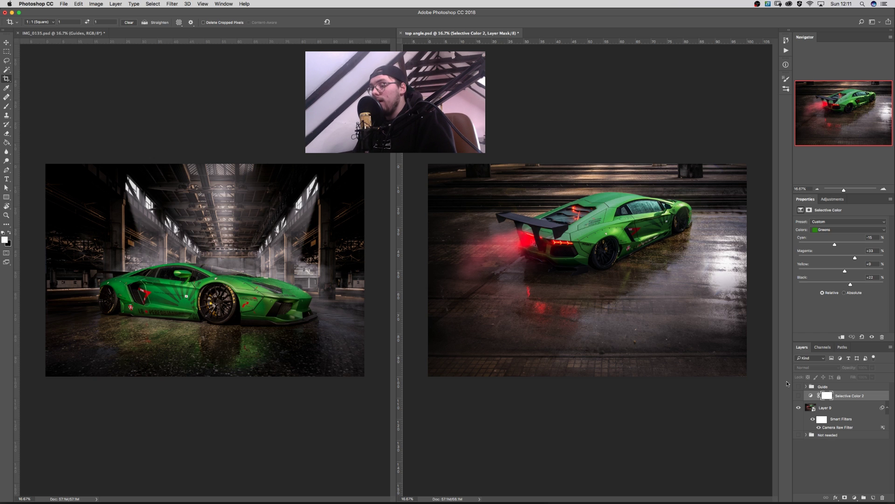
Open the Roller_New layered PSD from Bridge's Layered folder into Photoshop.
key(super+Tab)
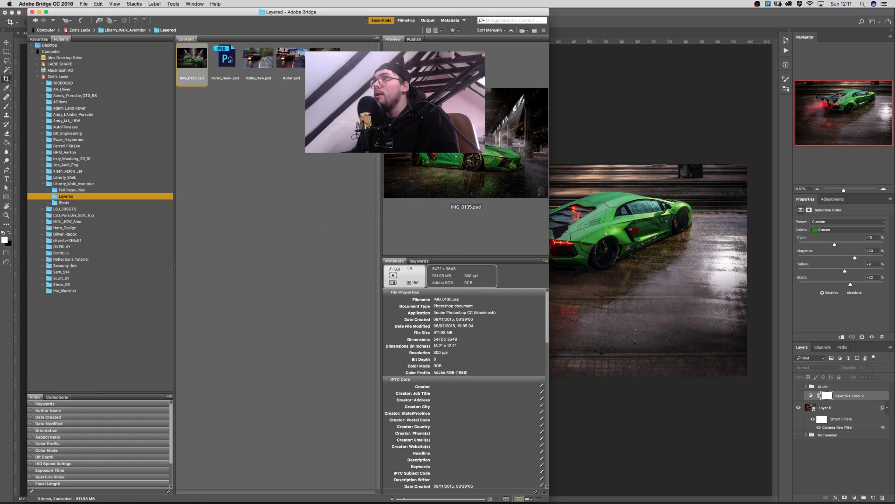
key(super+o)
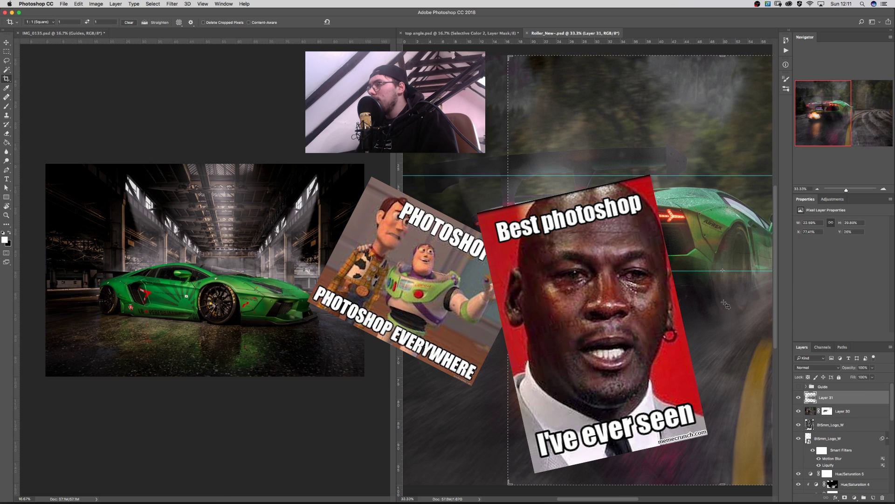
Arrange the three car documents as 3-up Vertical tiles.
click(224, 3)
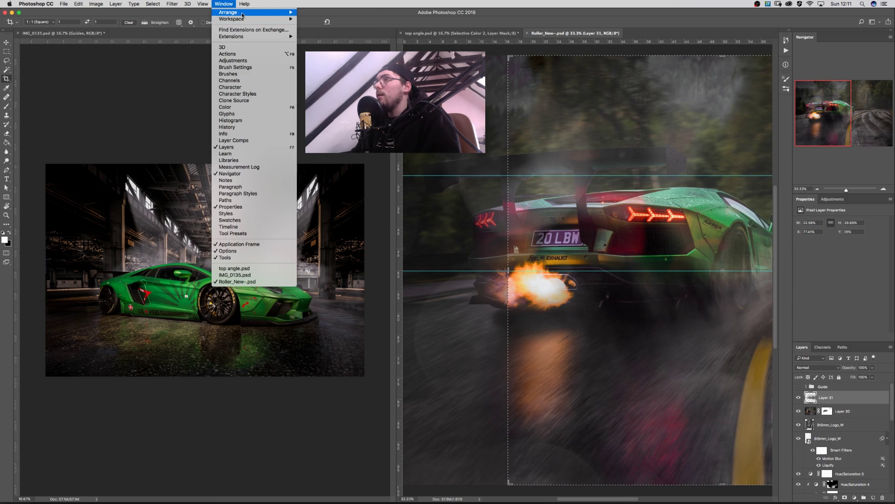
mouse_move(252, 12)
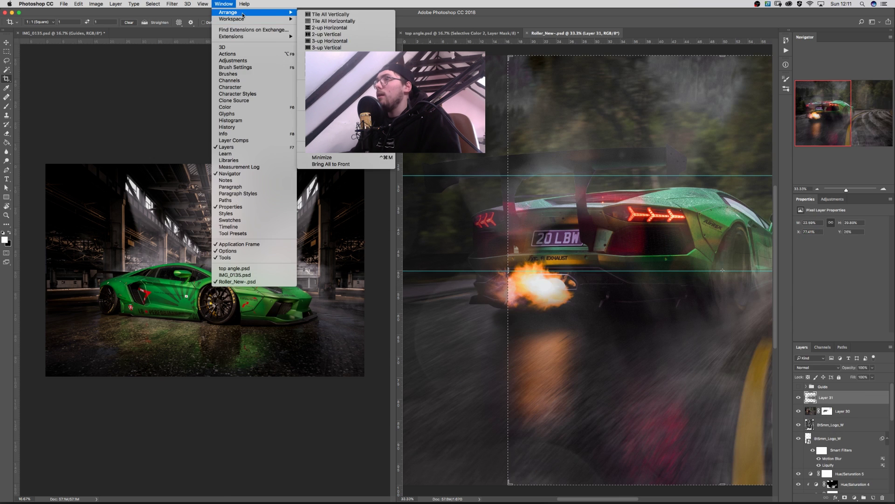
click(326, 48)
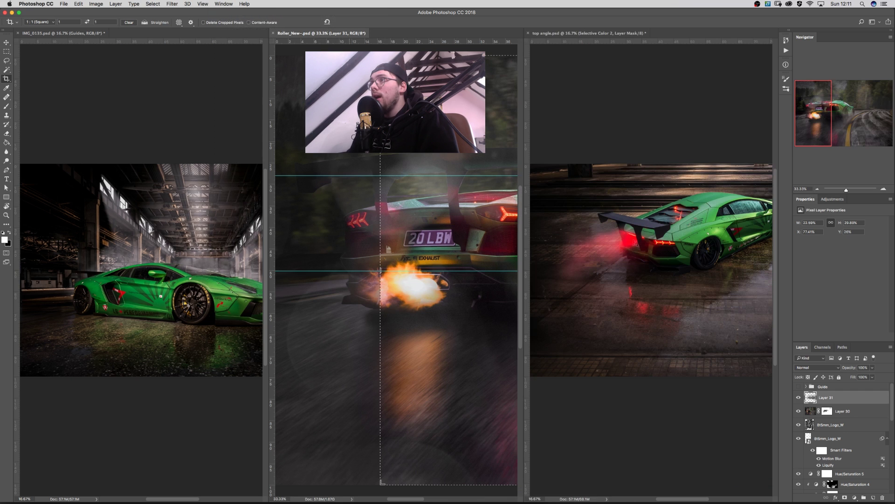
Adjust the zoom in each of the three documents so every whole image fits its column.
key(super+minus)
key(super+minus)
key(super+minus)
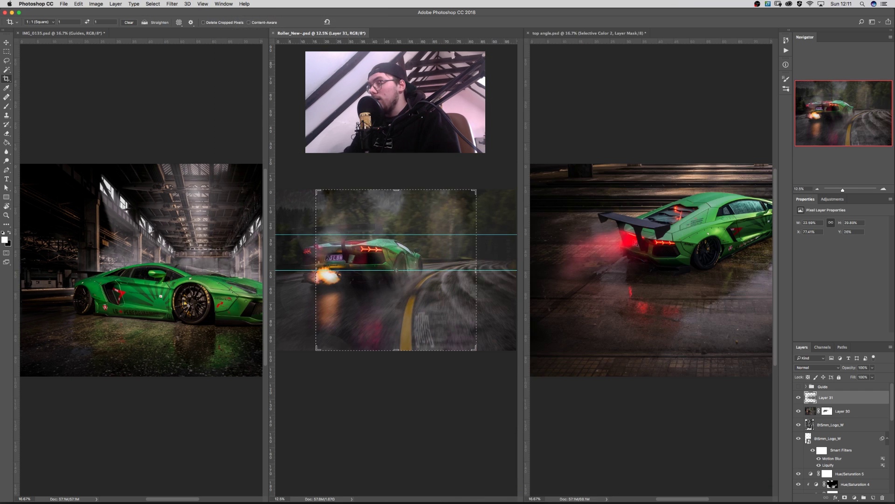
key(super+plus)
click(552, 58)
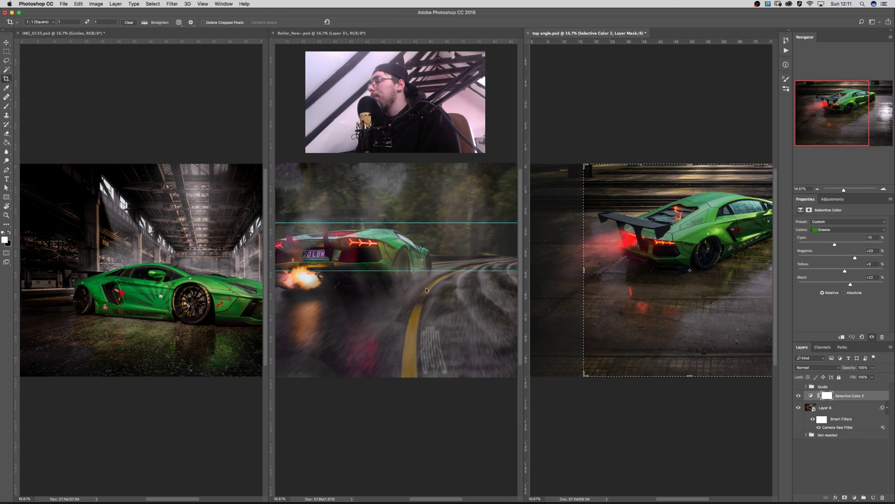
key(super+plus)
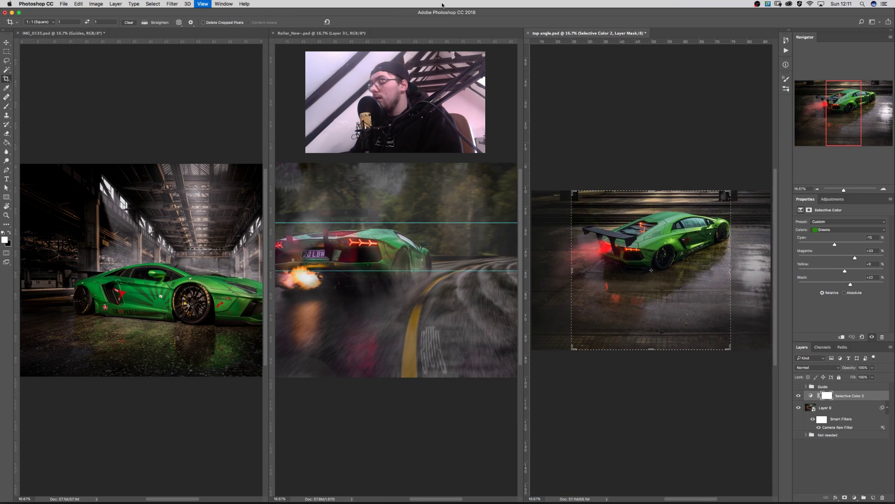
click(326, 33)
key(super+minus)
click(105, 34)
key(super+minus)
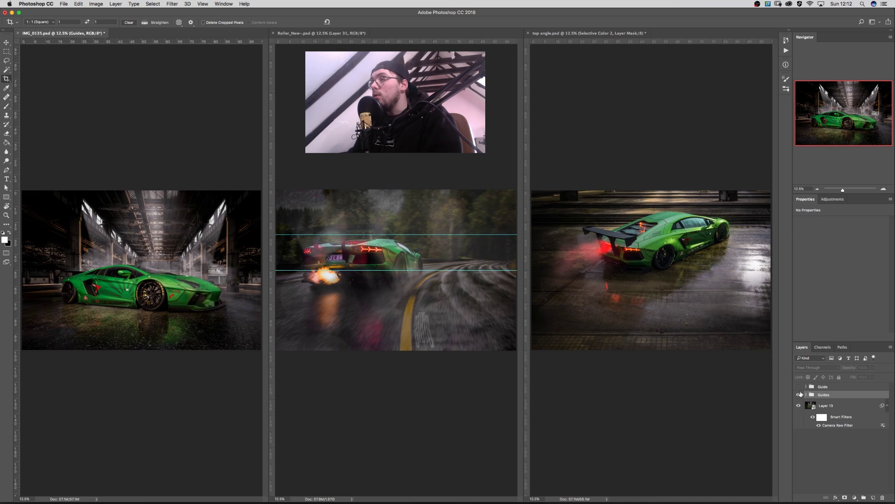
click(799, 395)
key(ctrl+Tab)
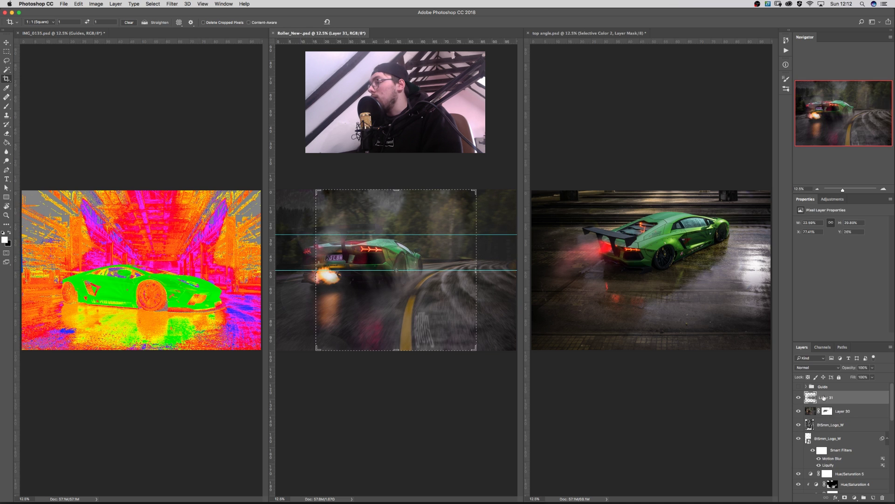
click(798, 387)
key(ctrl+Tab)
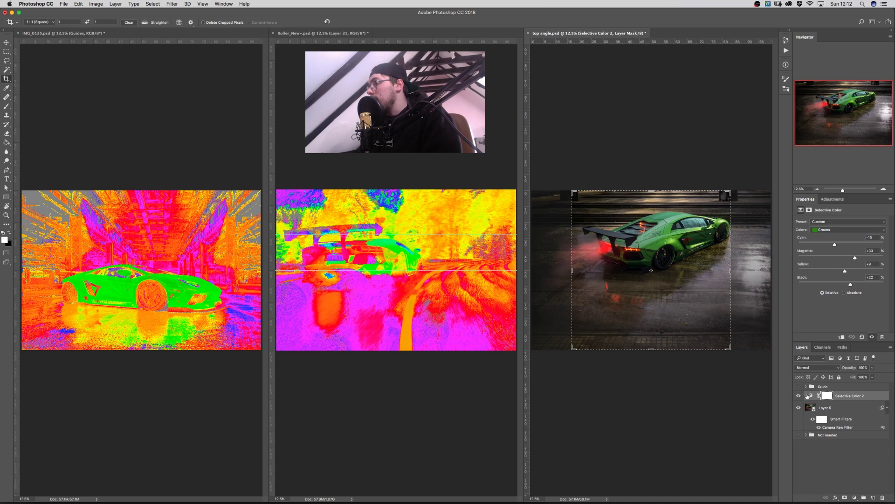
click(799, 387)
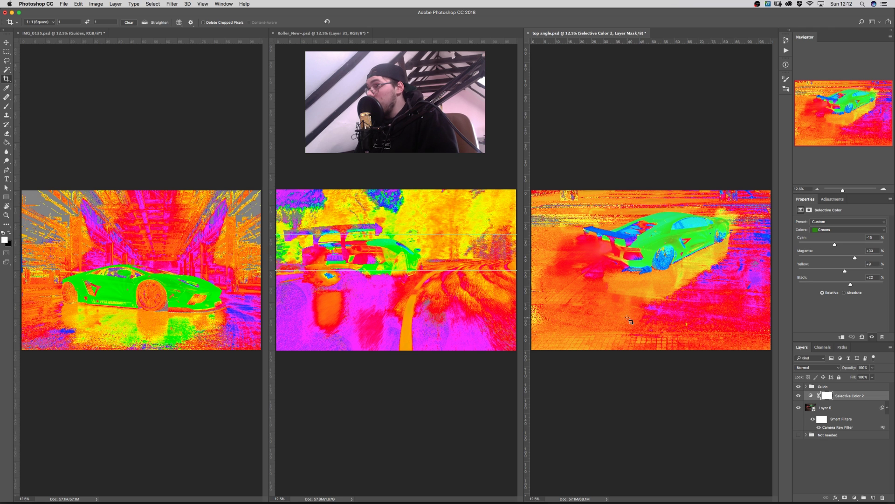
click(798, 395)
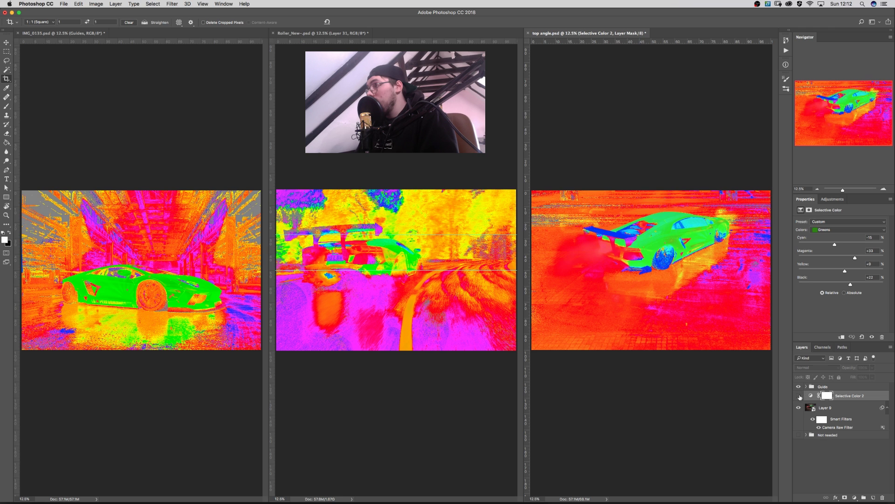
click(798, 395)
click(799, 386)
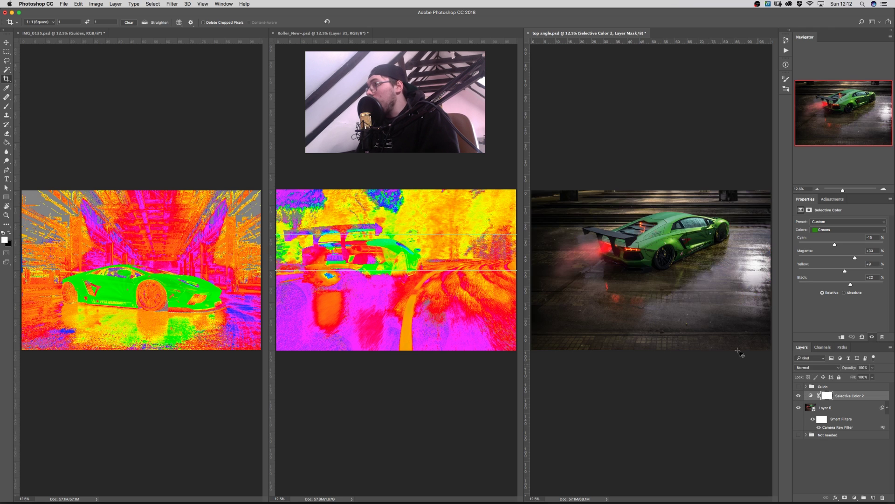
click(352, 35)
click(799, 386)
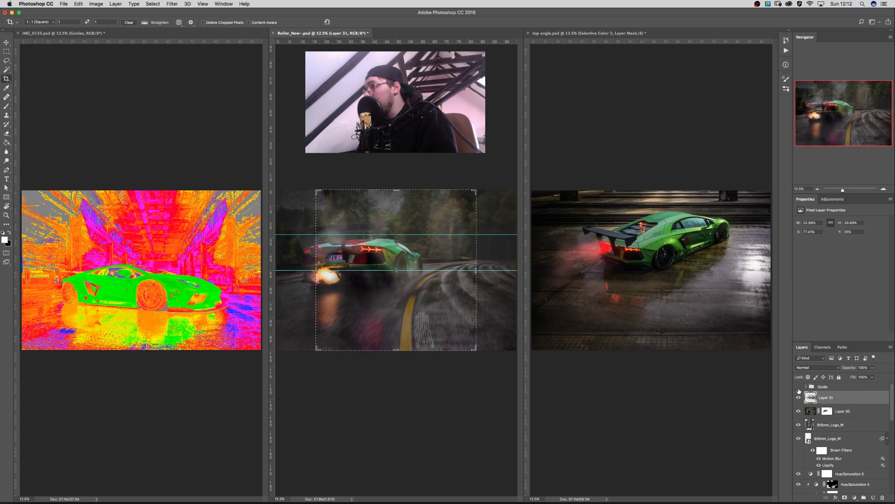
click(101, 35)
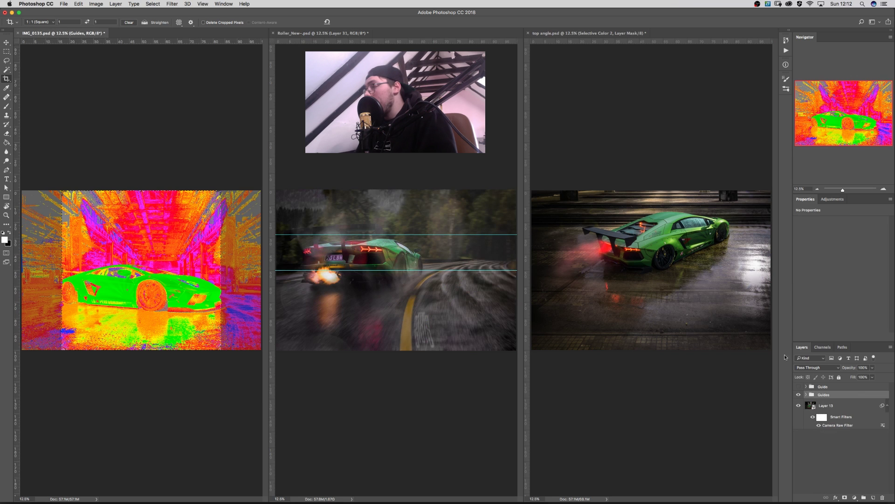
click(799, 395)
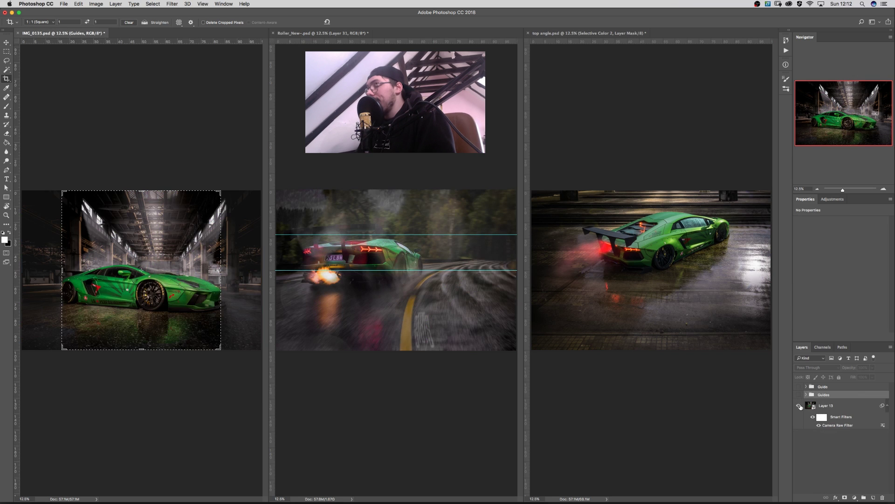